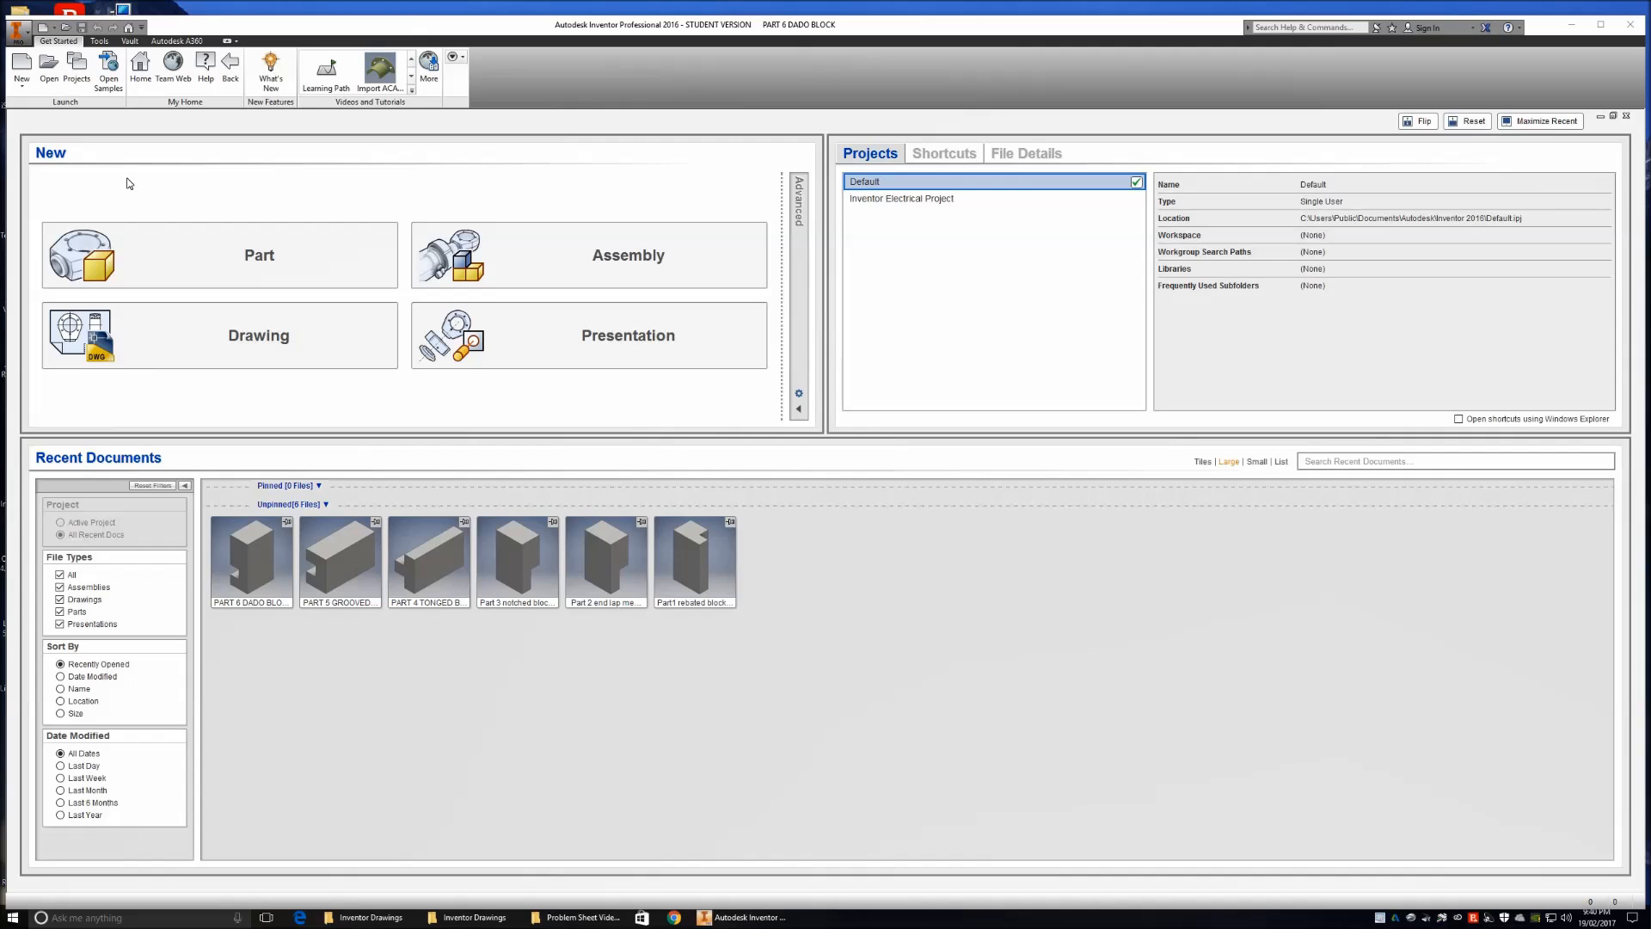
Step: Create a new metric part from the Standard (mm).ipt template
click(20, 64)
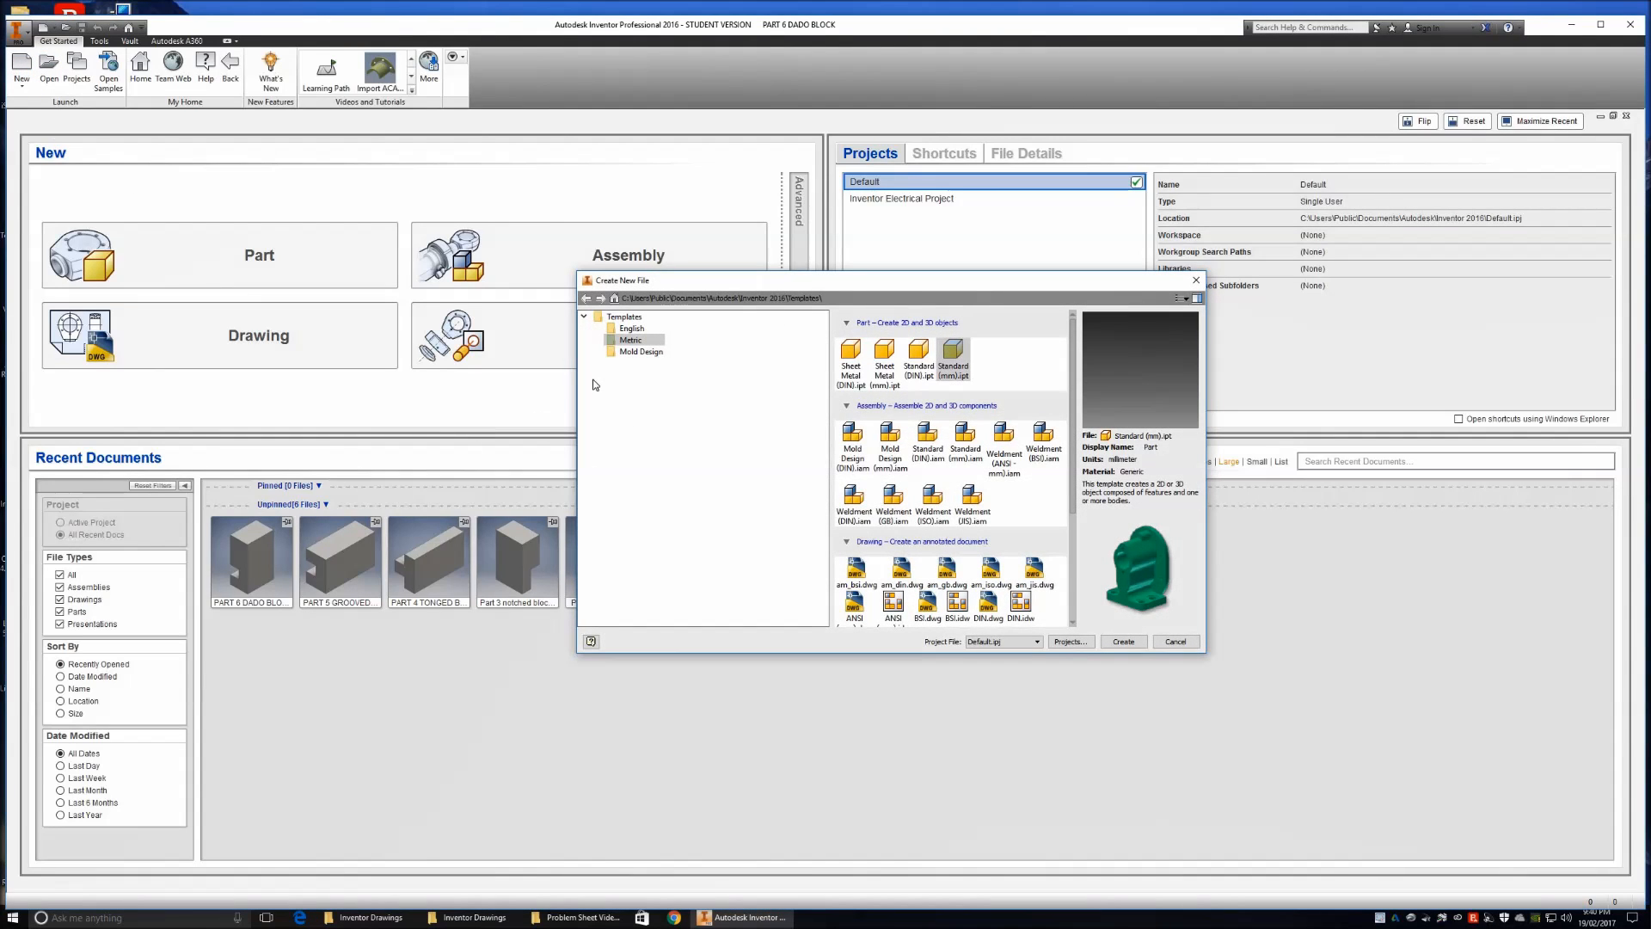
click(614, 341)
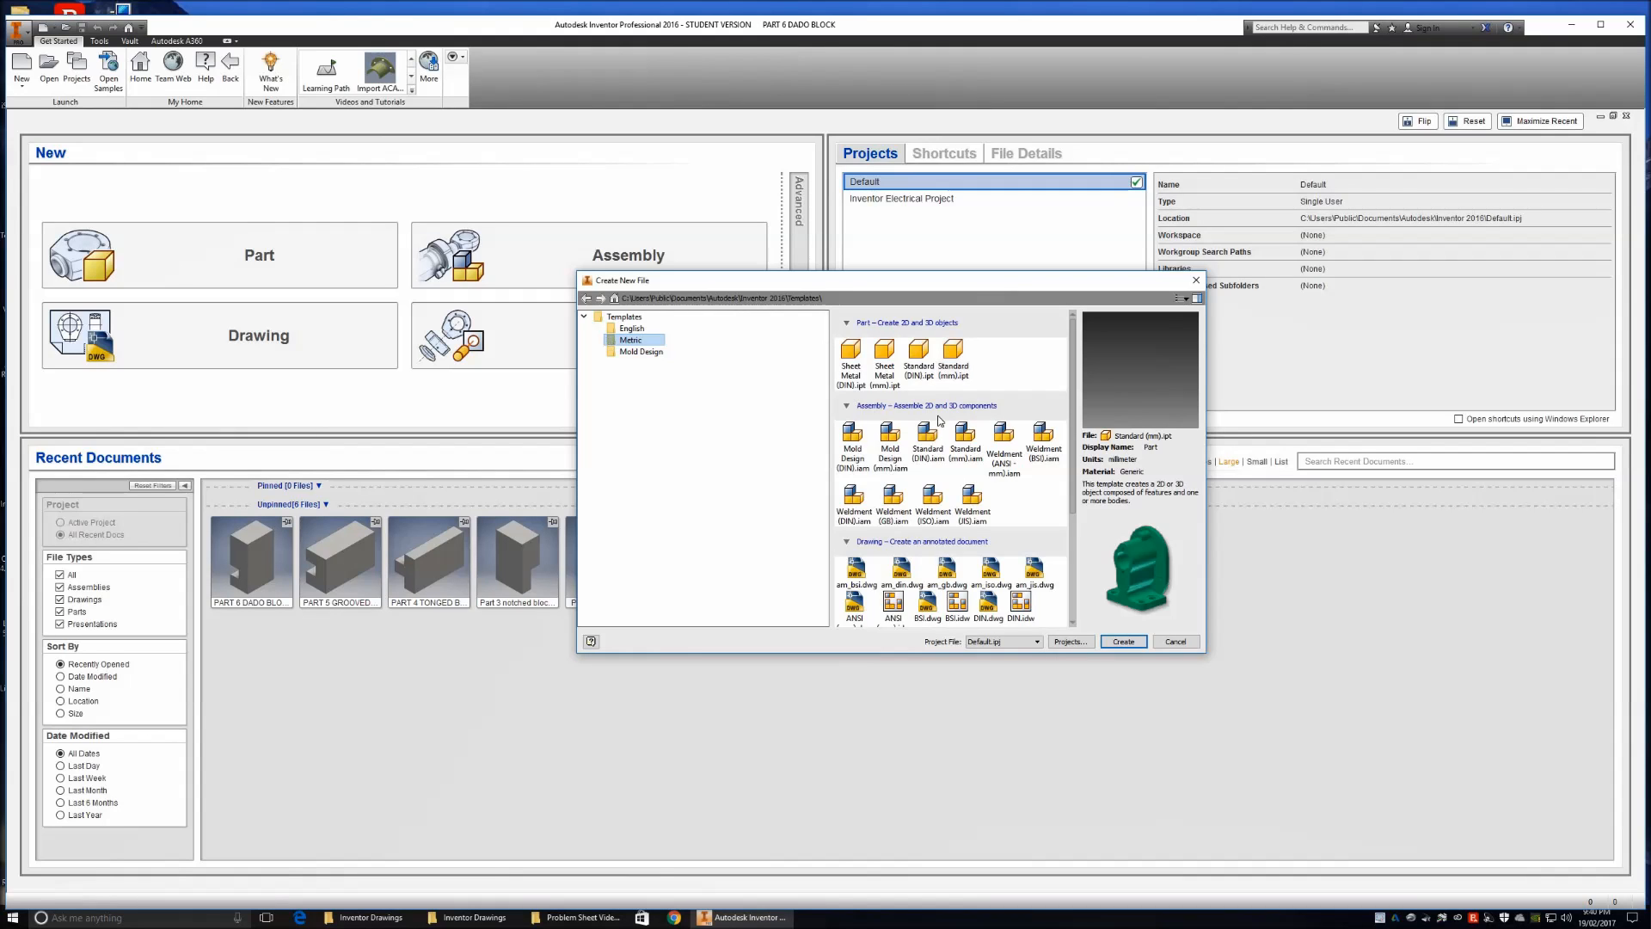
click(955, 358)
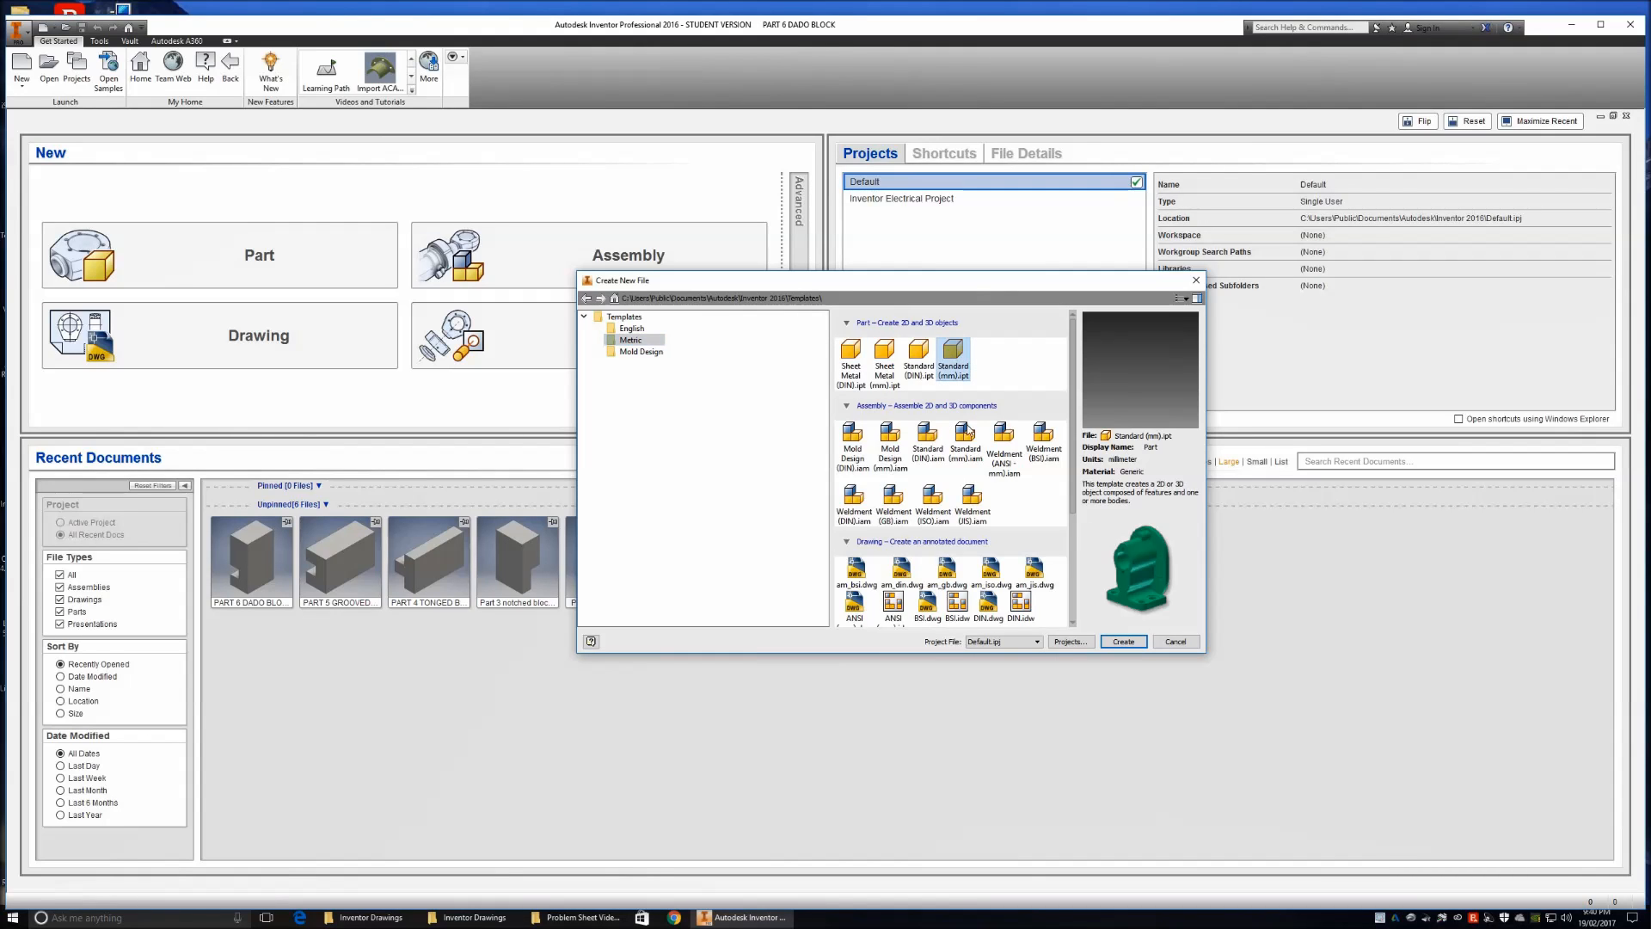
click(1130, 645)
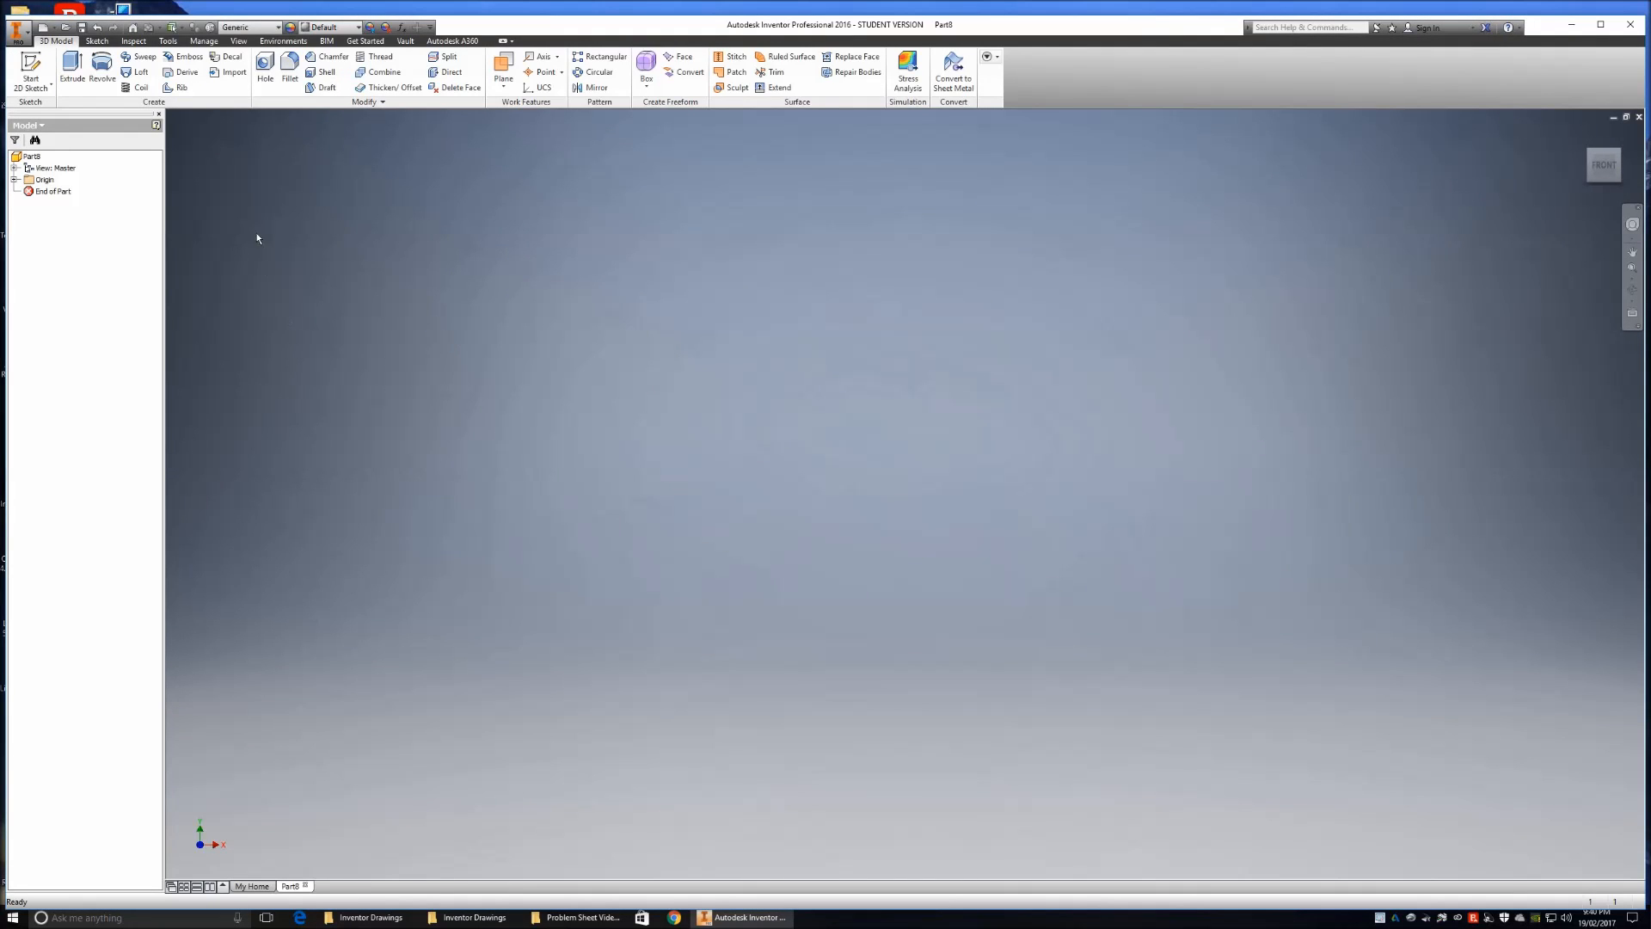
Step: Sketch a closed right-angled trapezoid from the origin on the horizontal XZ plane, with a base about 17 mm long and a height of about 7 mm
click(31, 79)
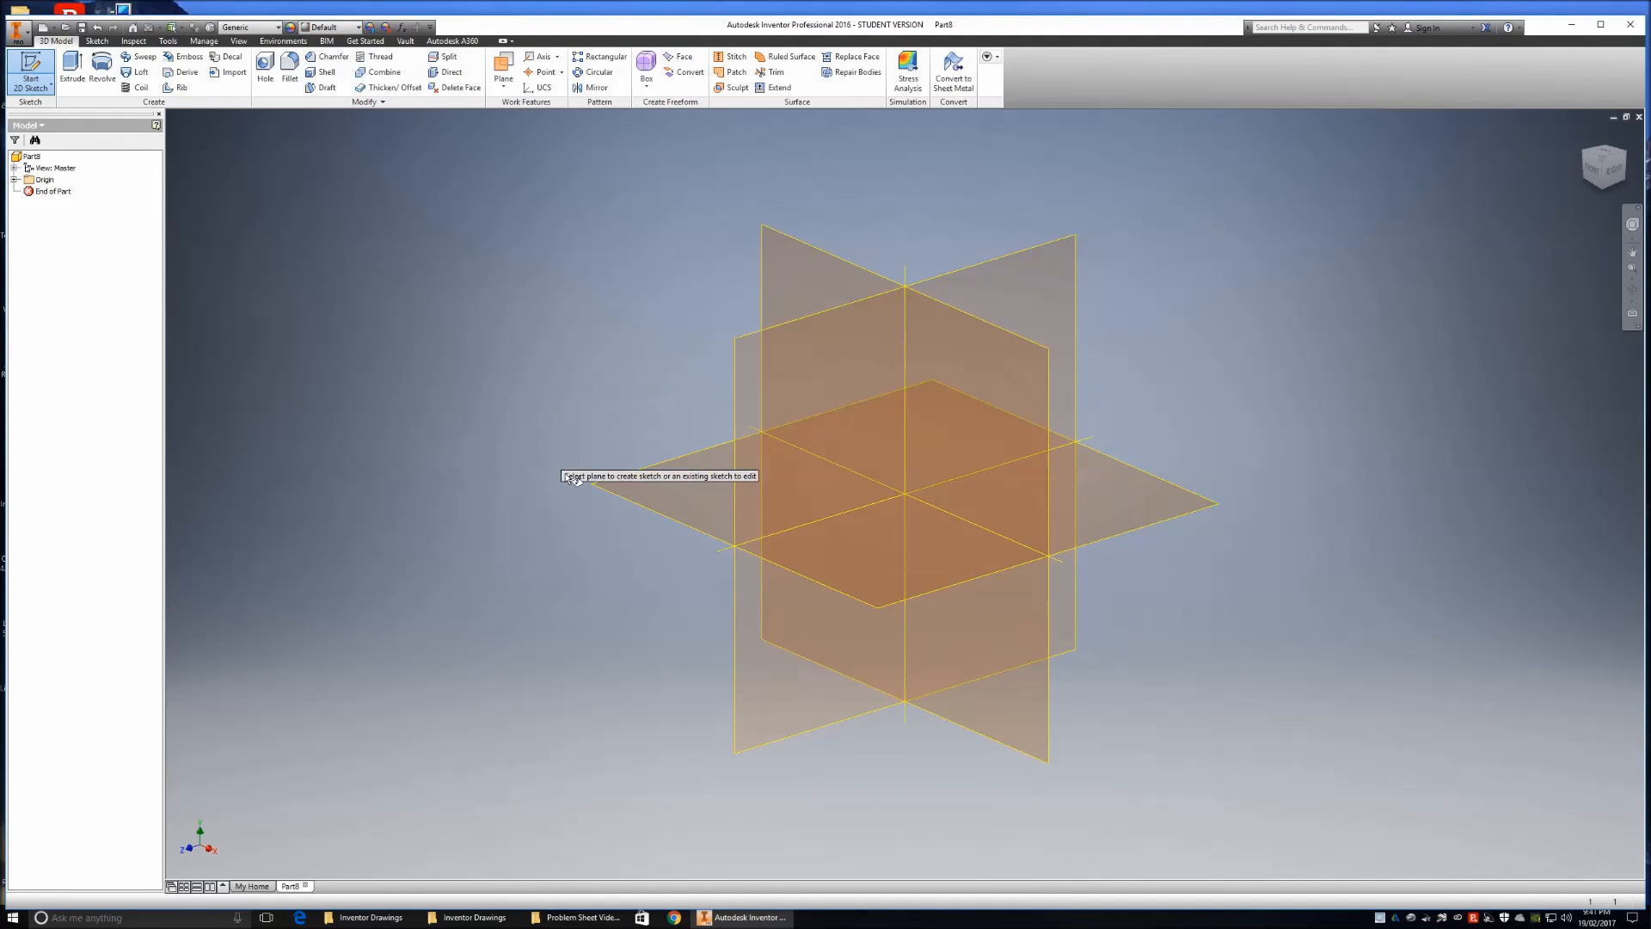
click(679, 500)
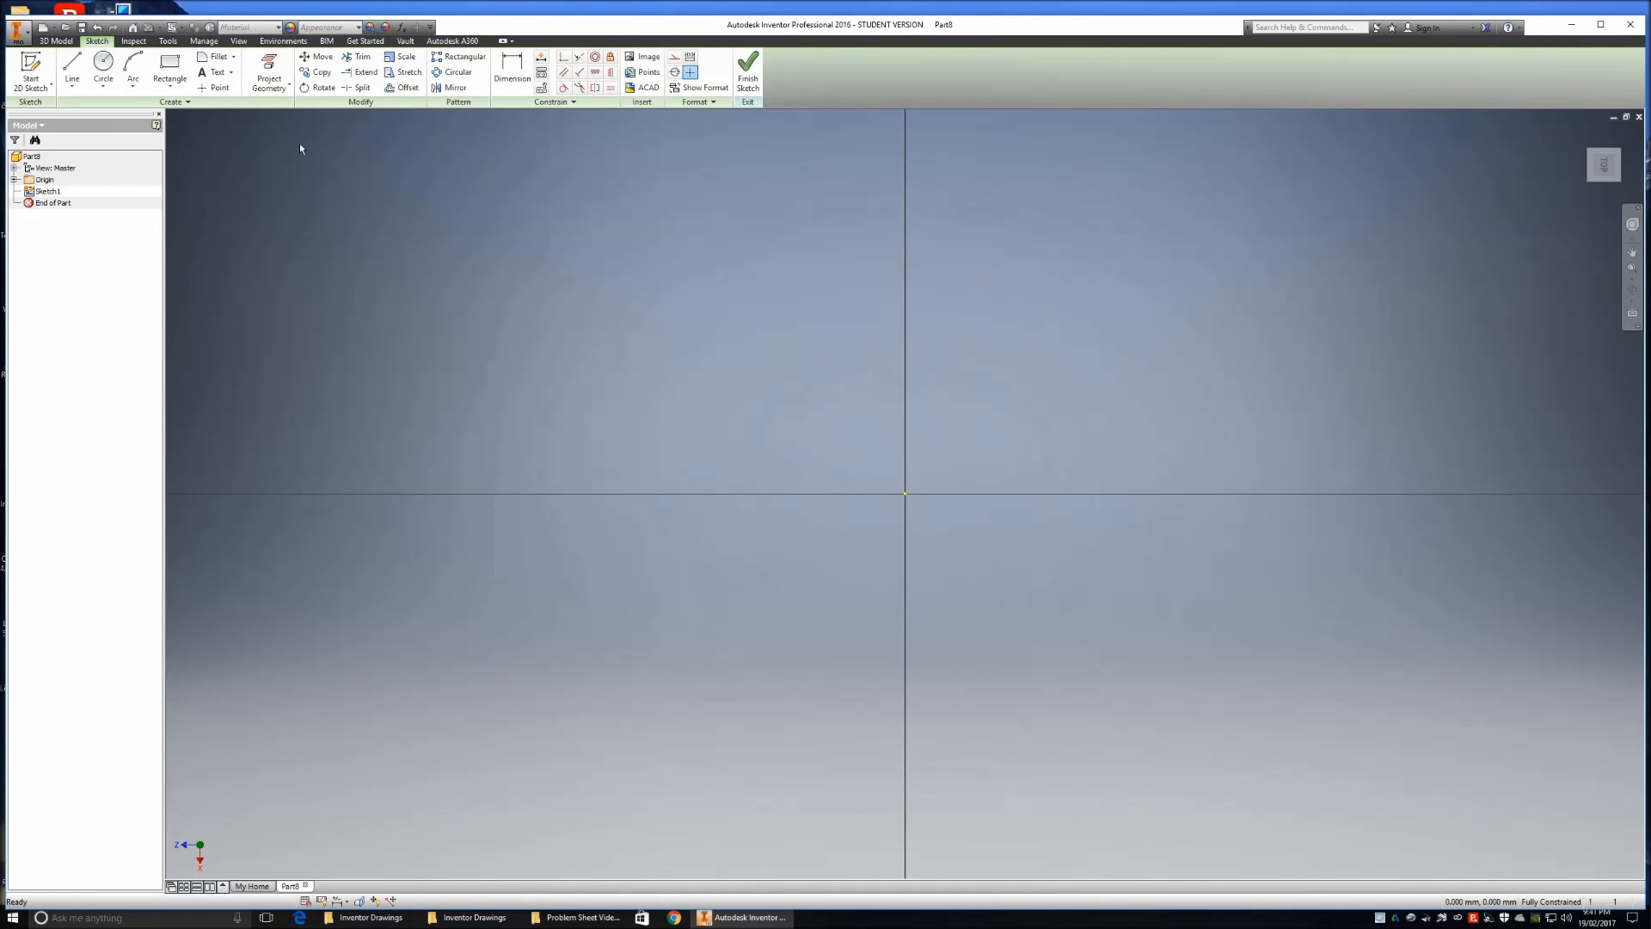
click(71, 68)
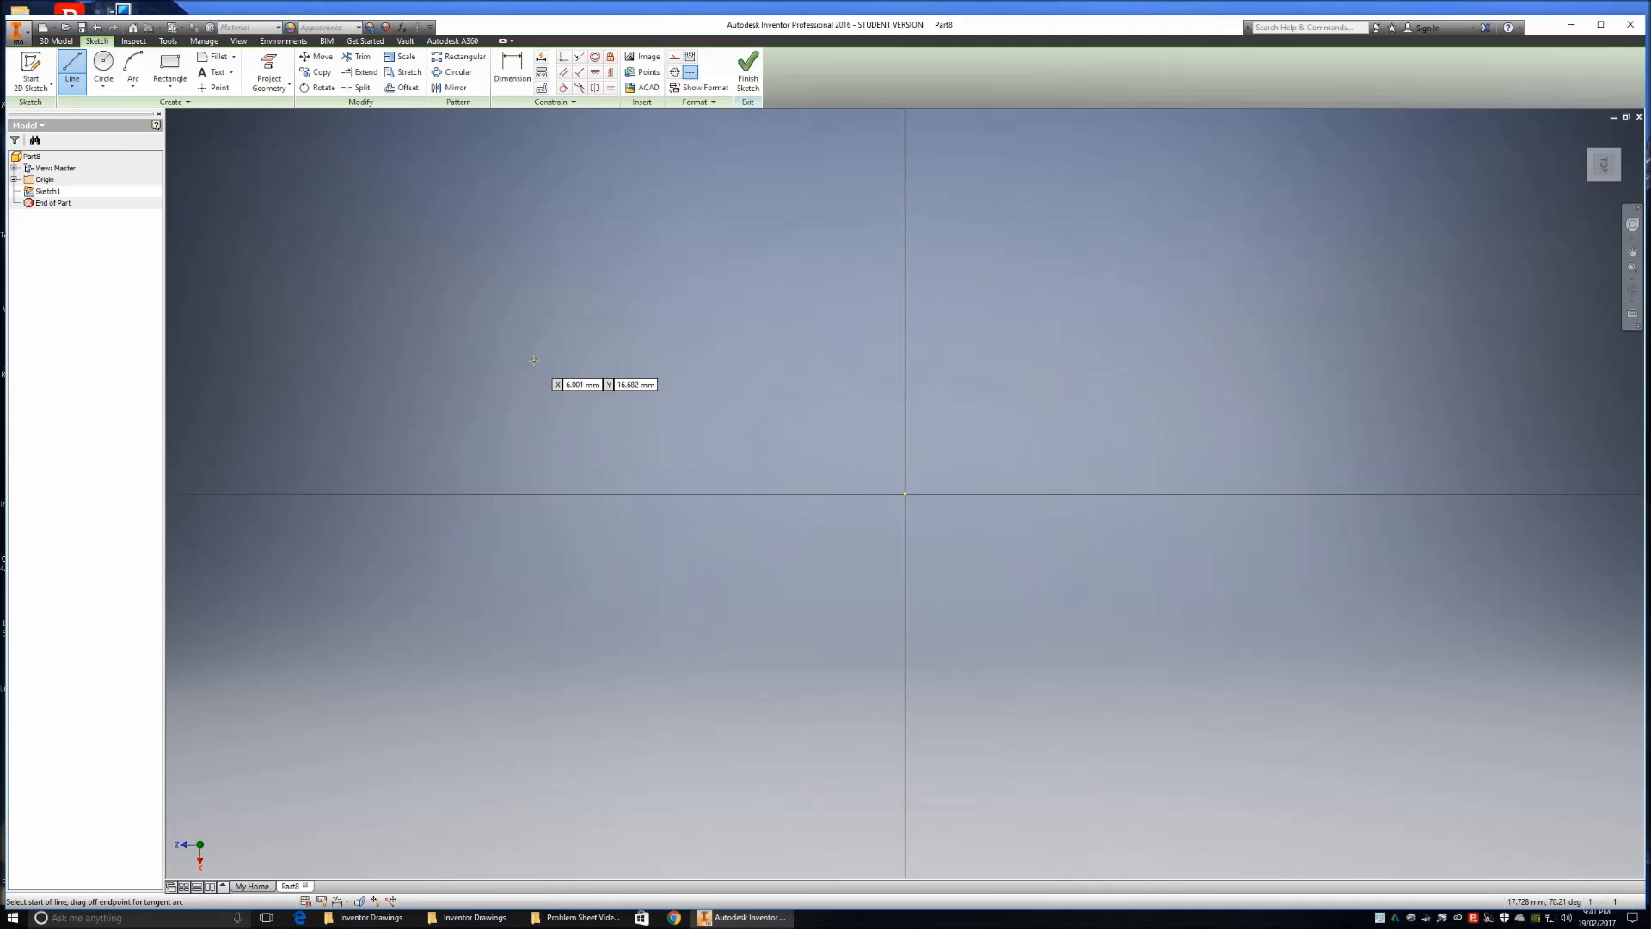
click(904, 494)
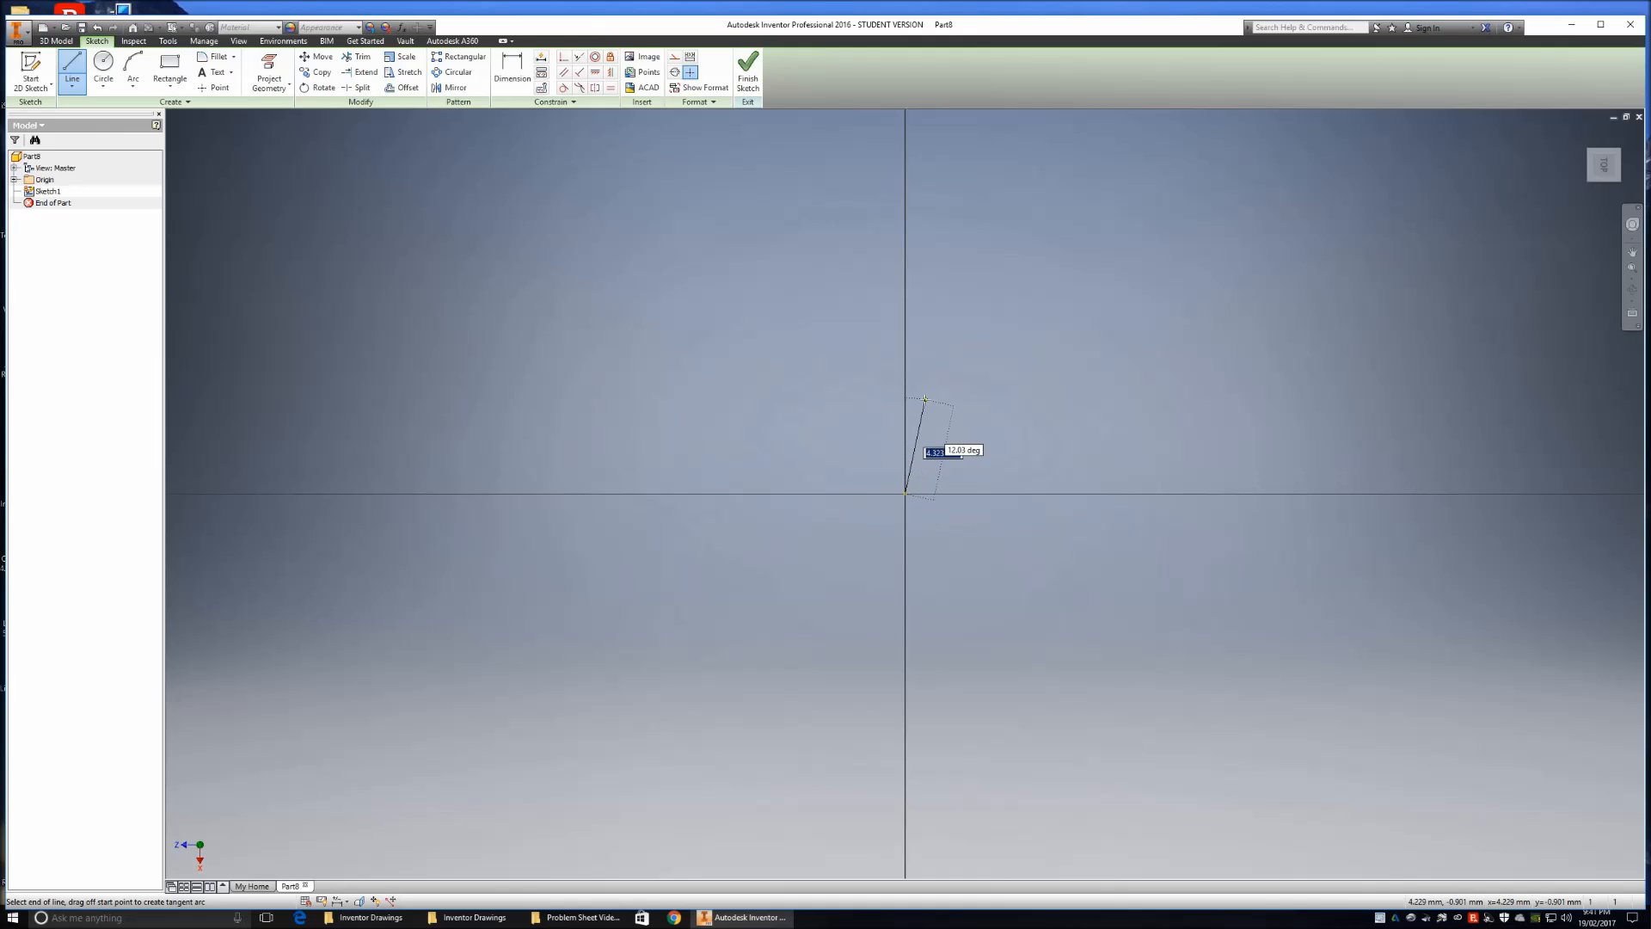
click(905, 335)
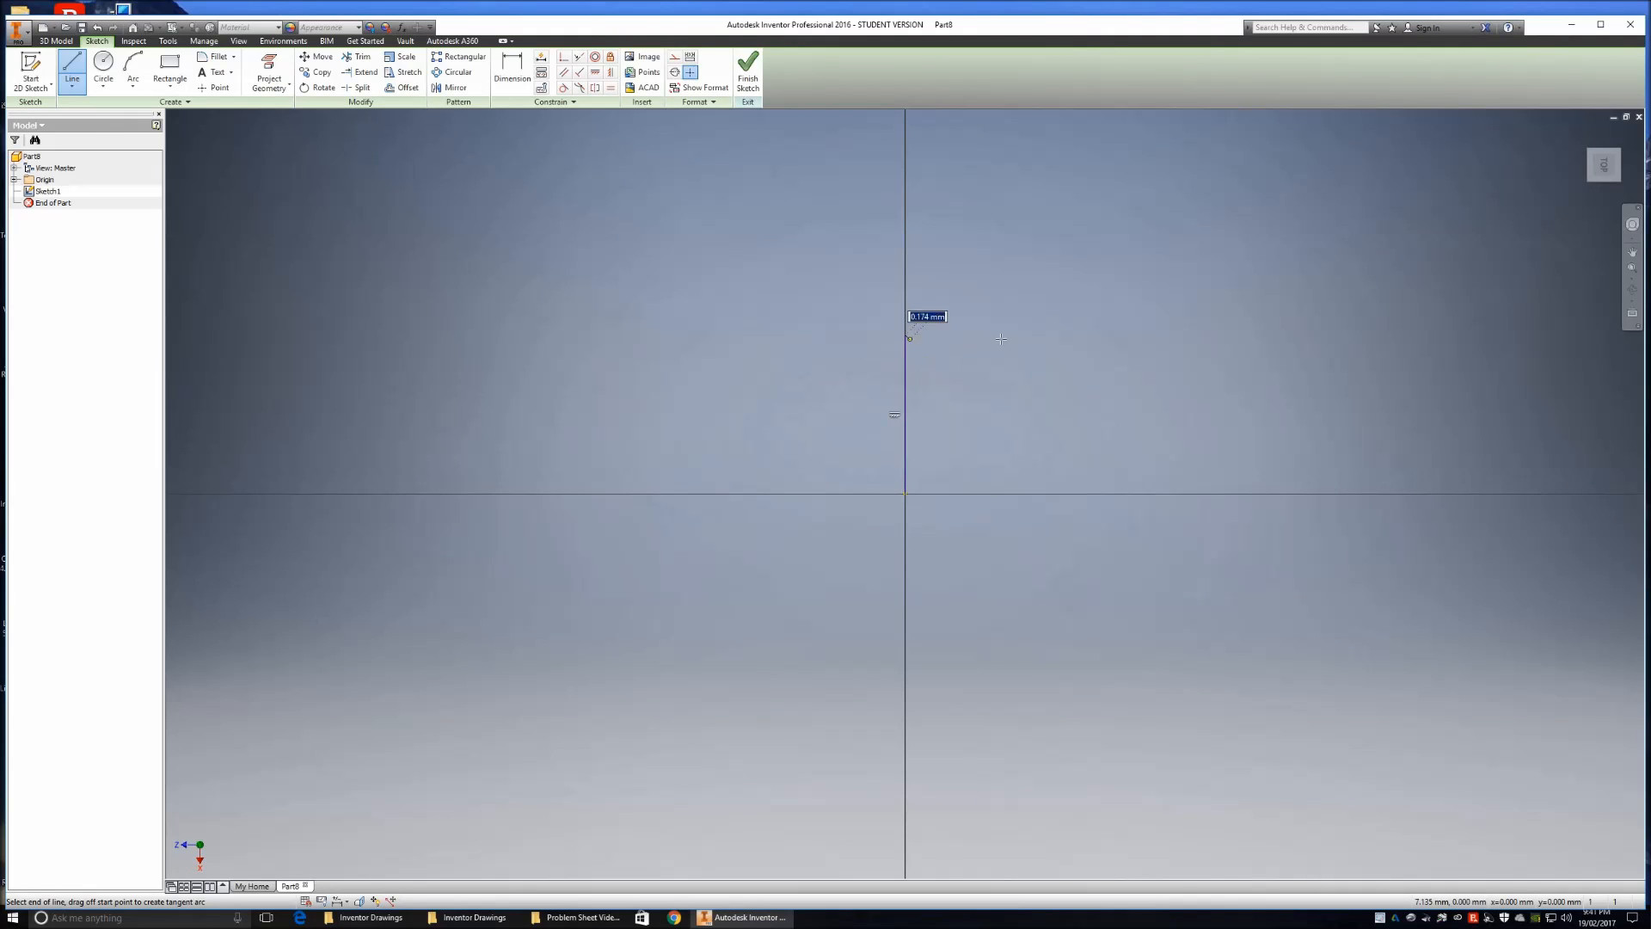
click(1105, 334)
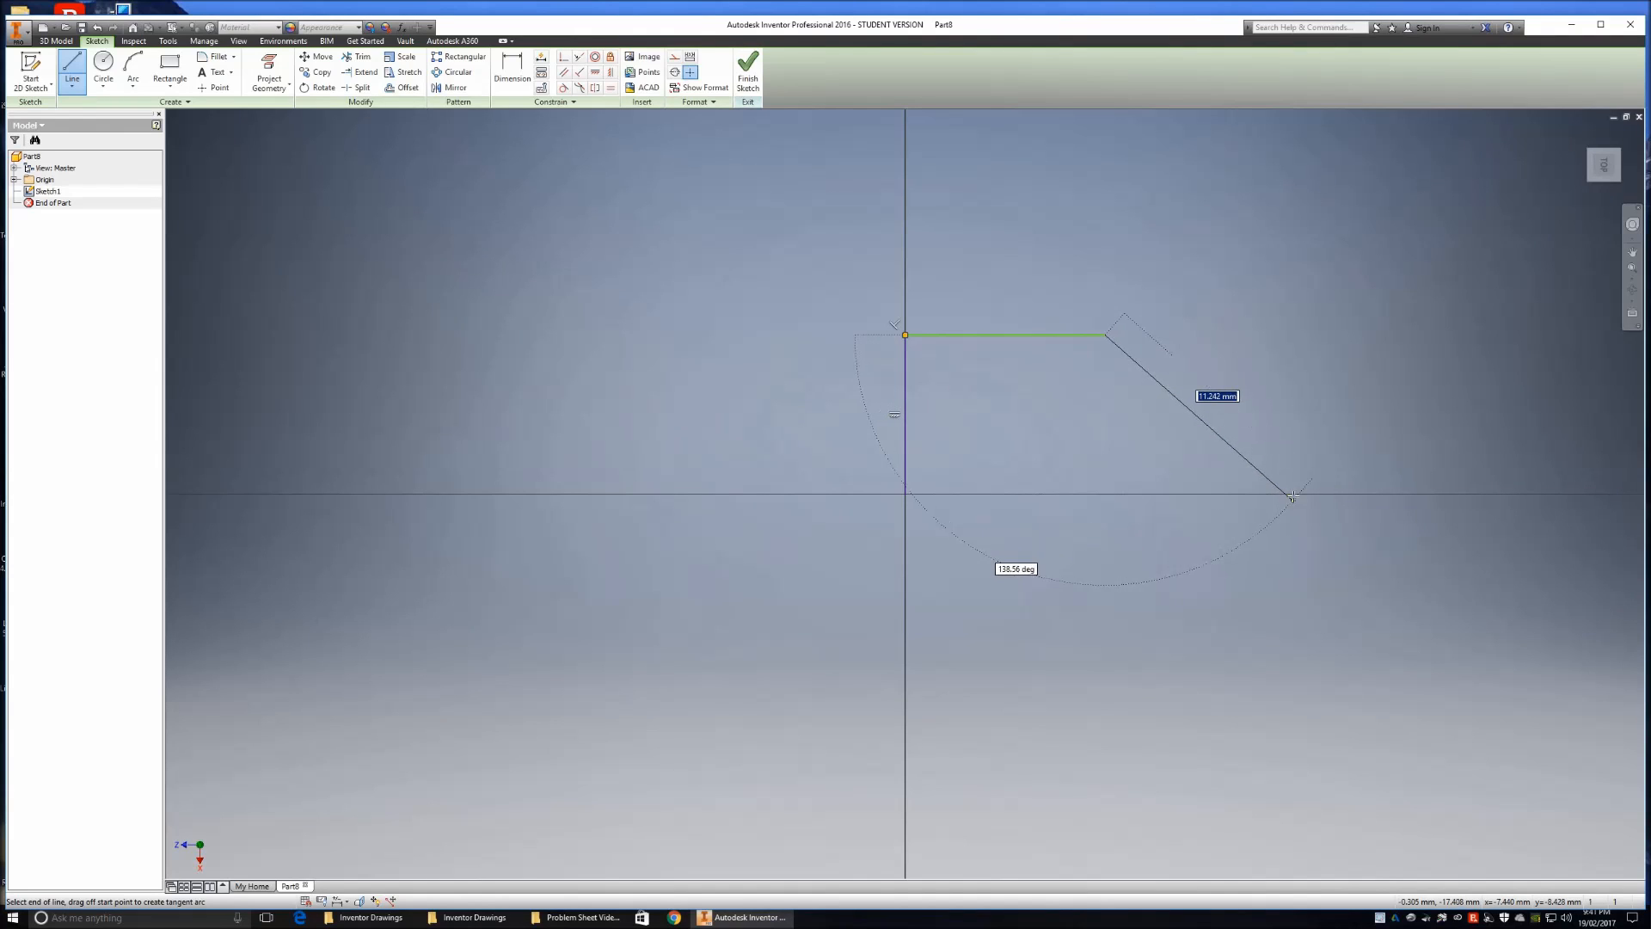
click(1293, 494)
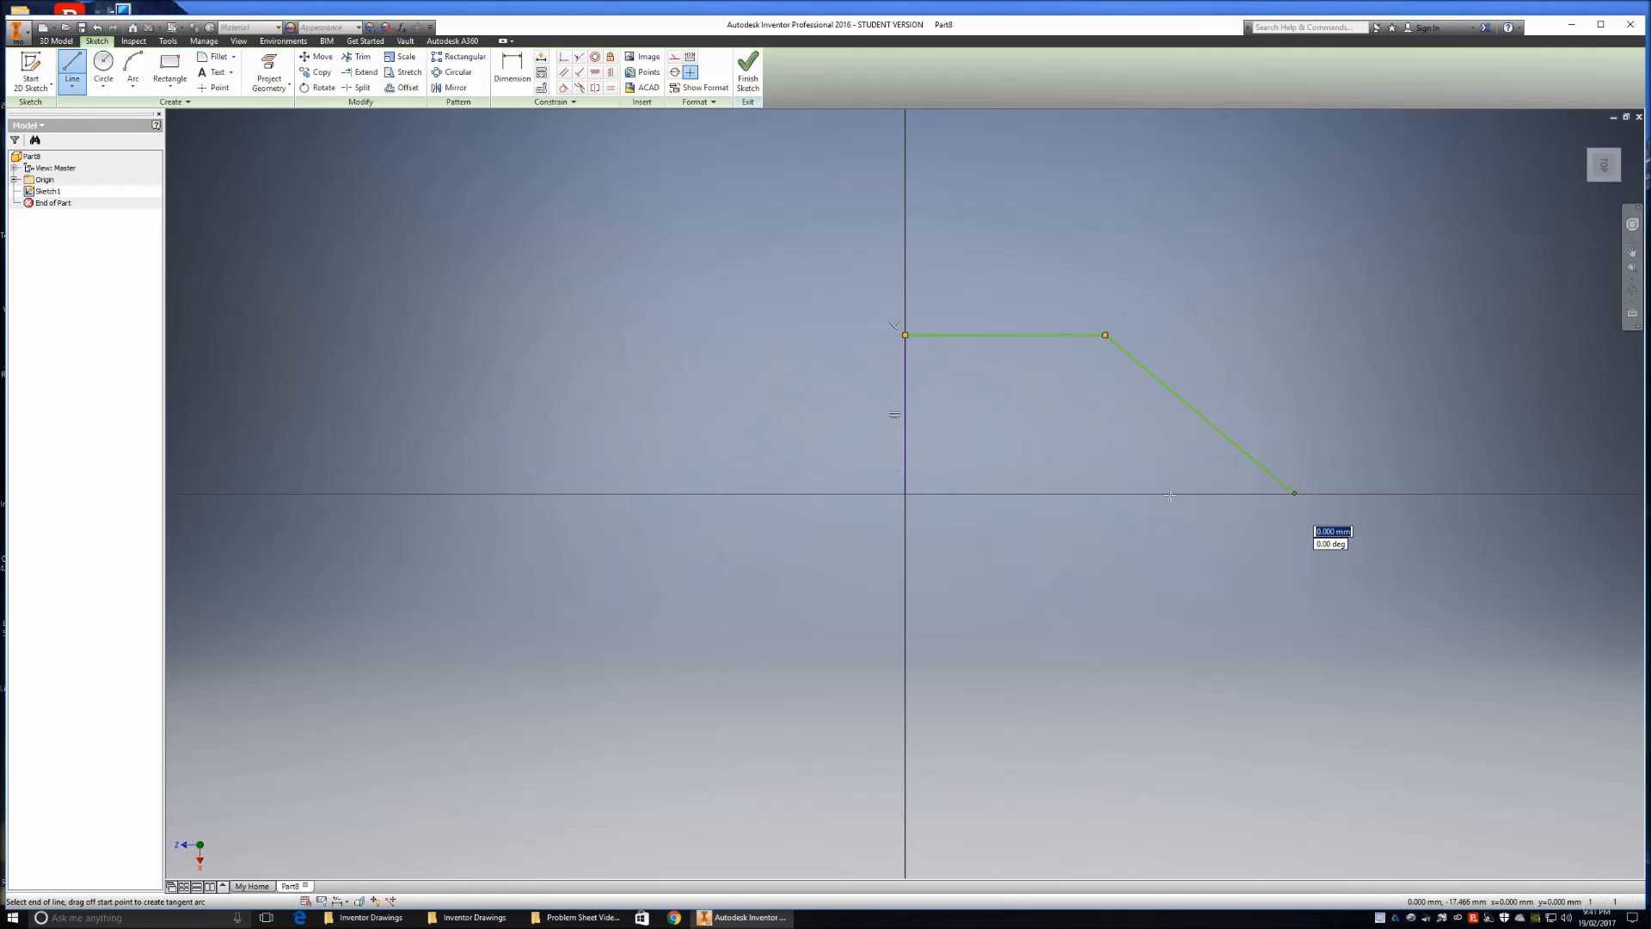
click(905, 495)
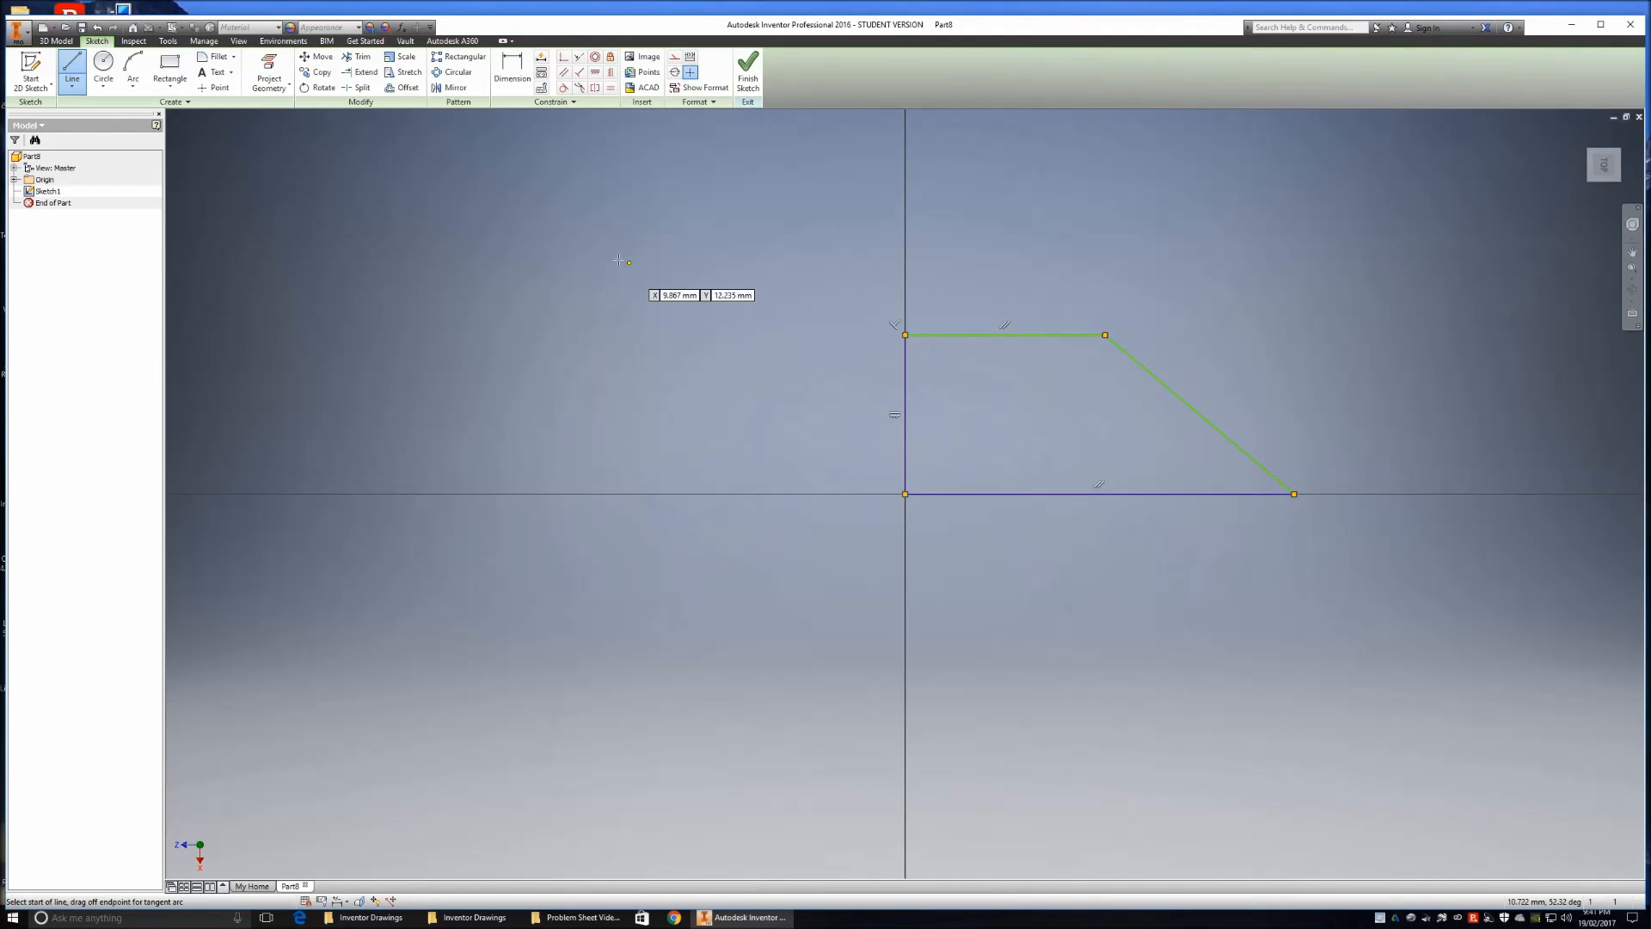
Step: Dimension the trapezoid's long base edge to 50 mm
click(513, 76)
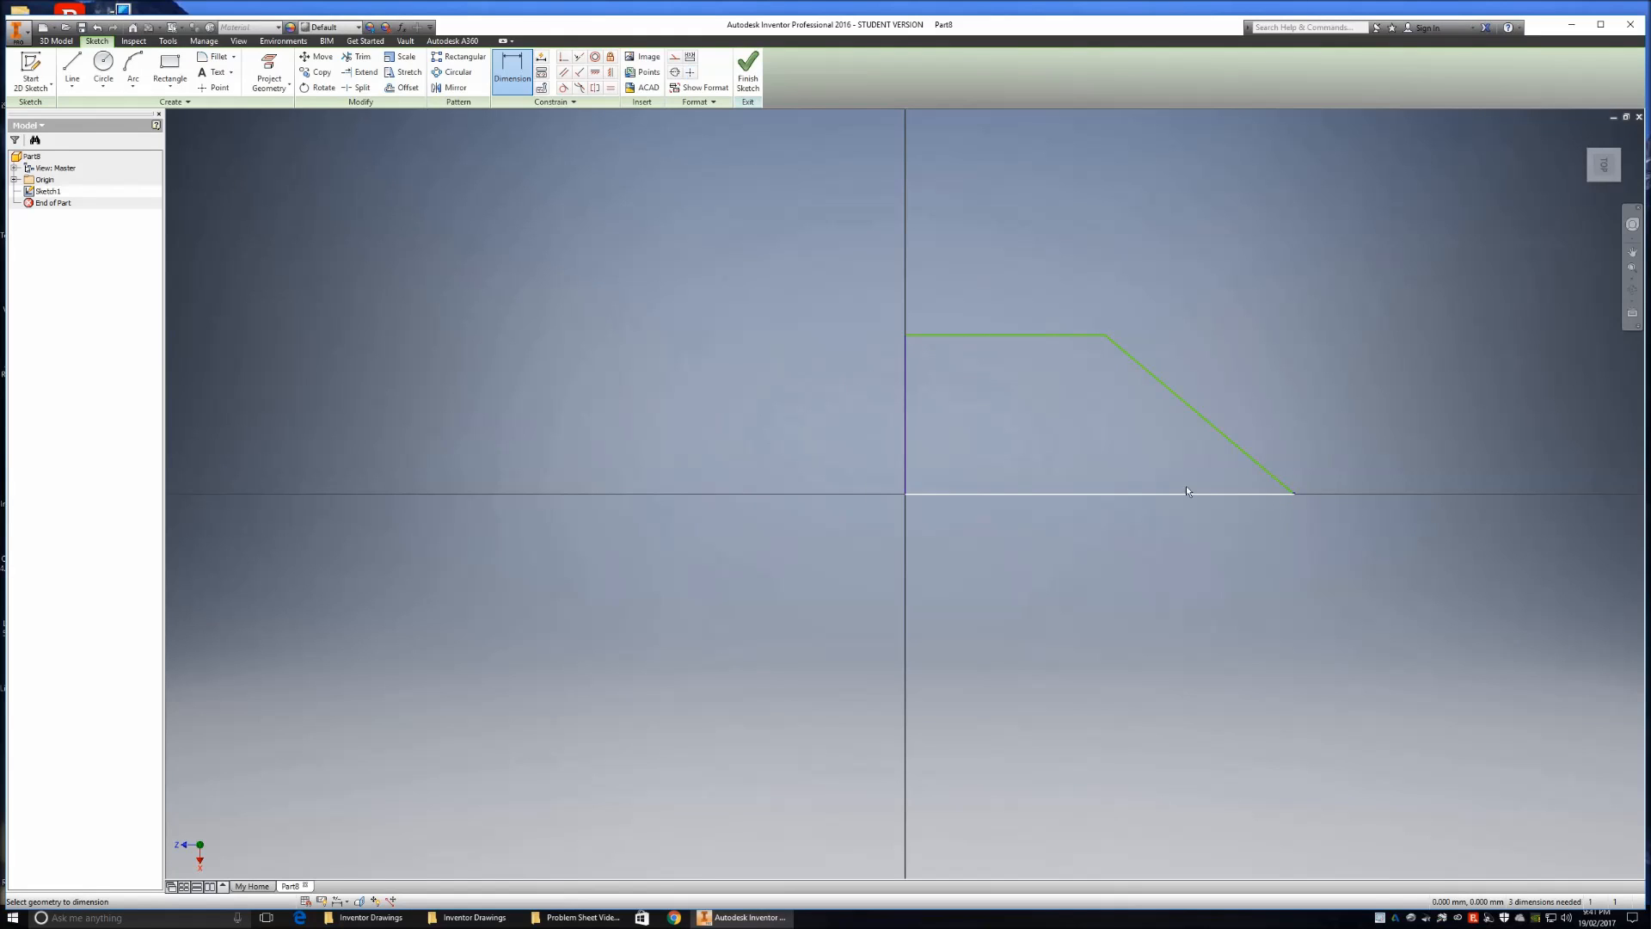
click(905, 469)
click(1024, 610)
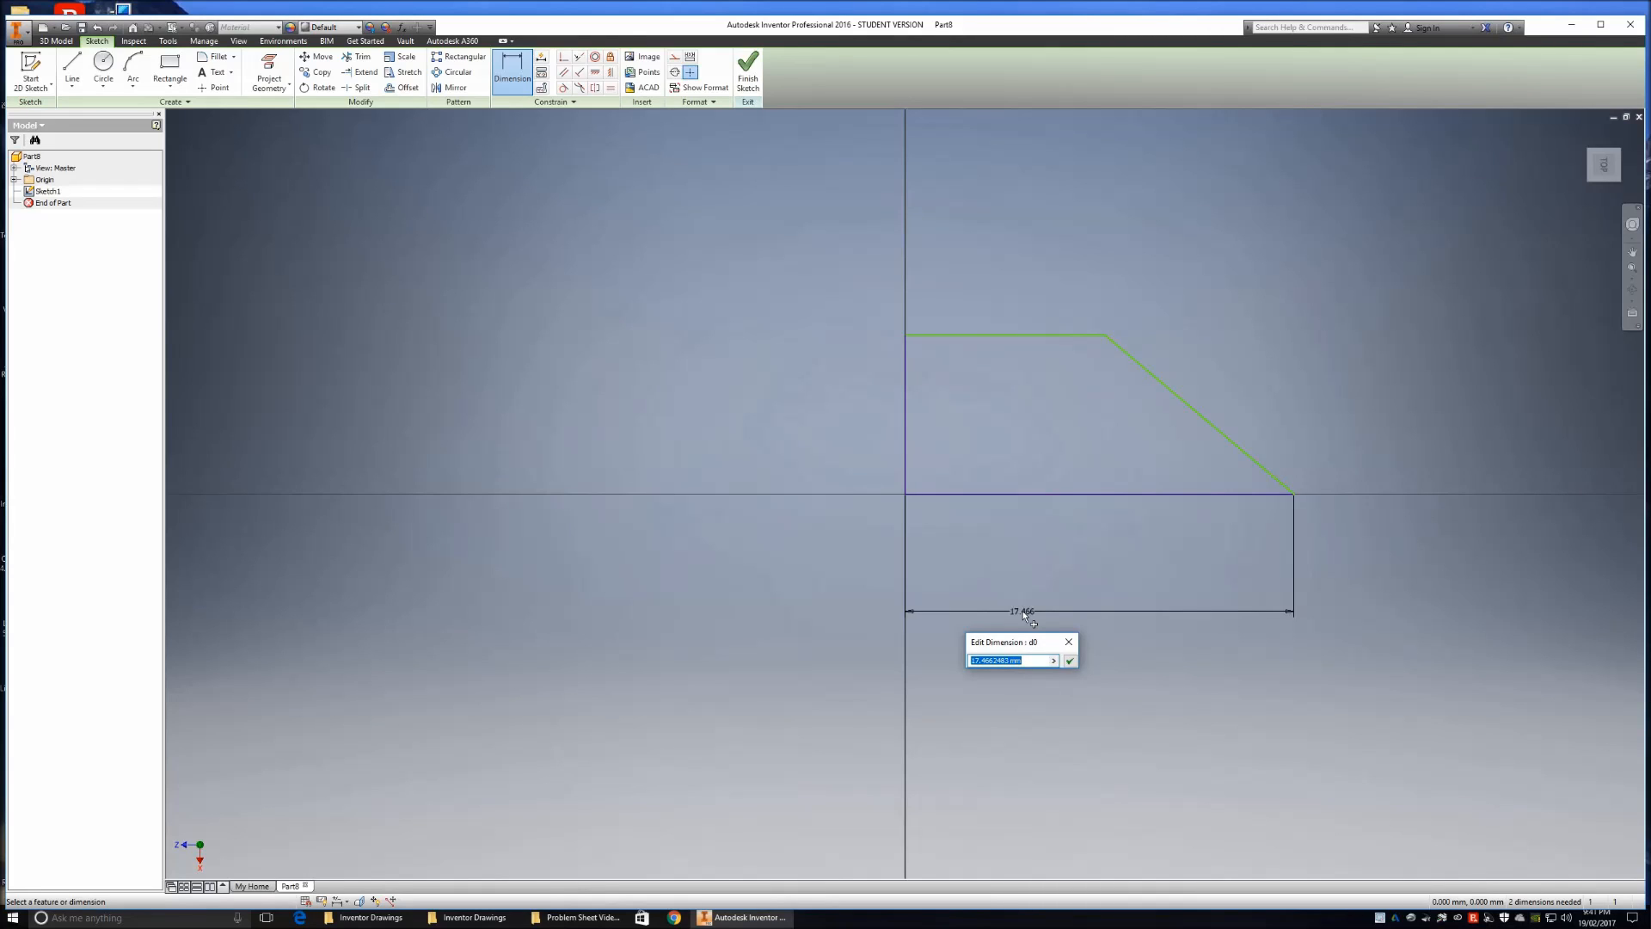
text(50)
key(Return)
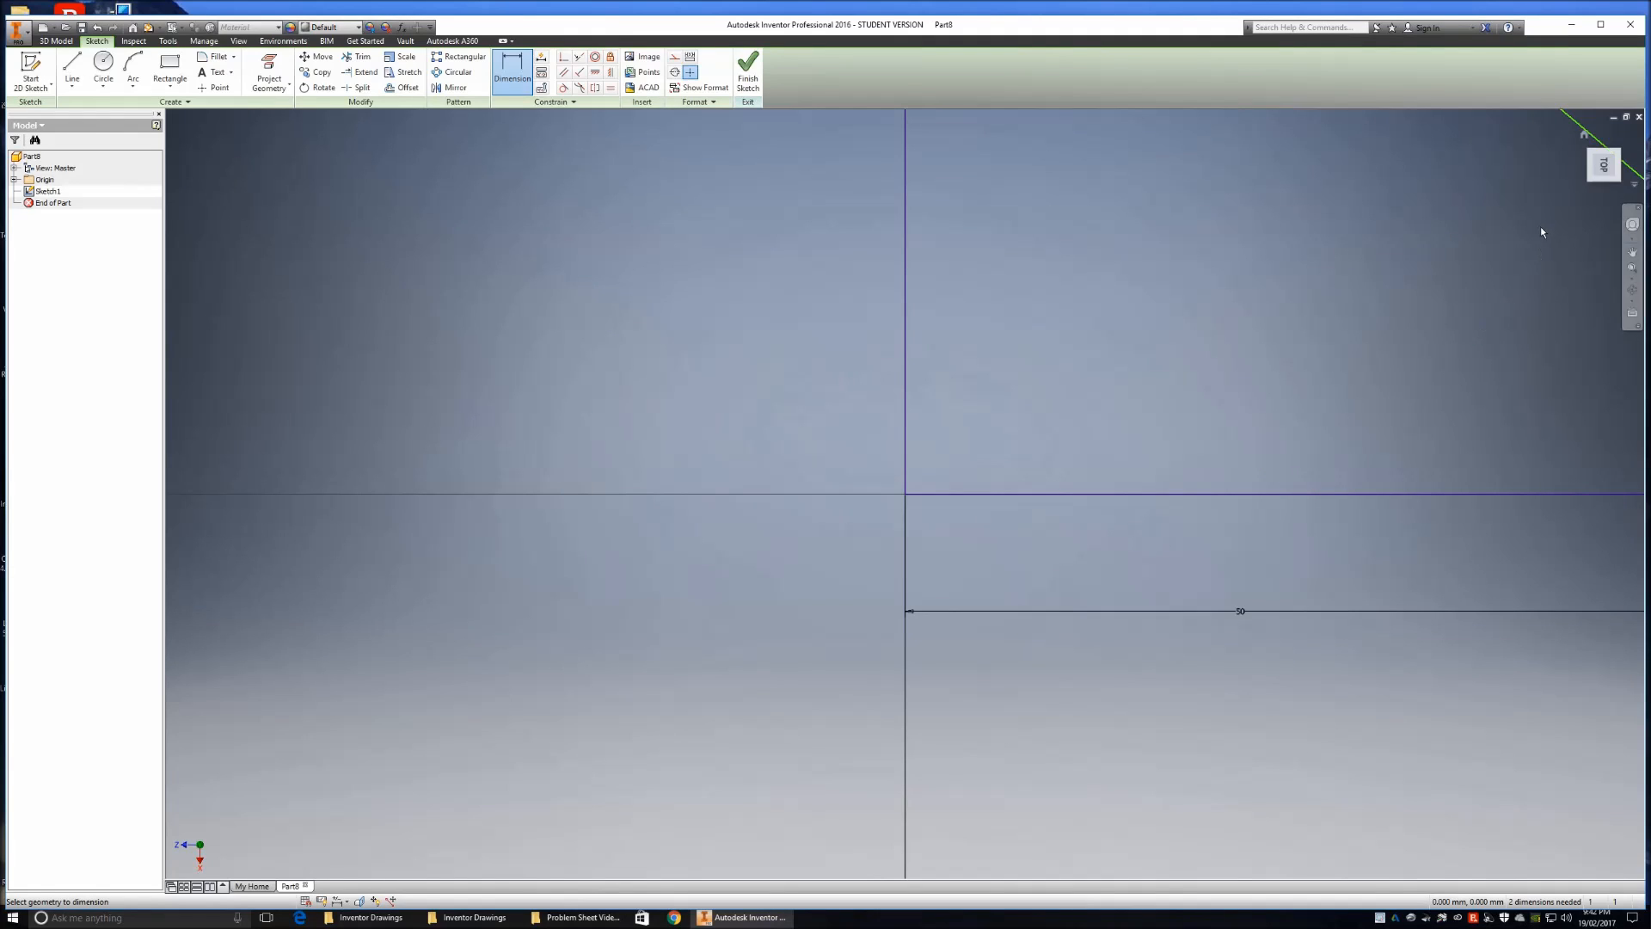
Step: Dimension the trapezoid's short parallel edge to 30 mm, from the vertical edge to the start of the slope
click(1604, 165)
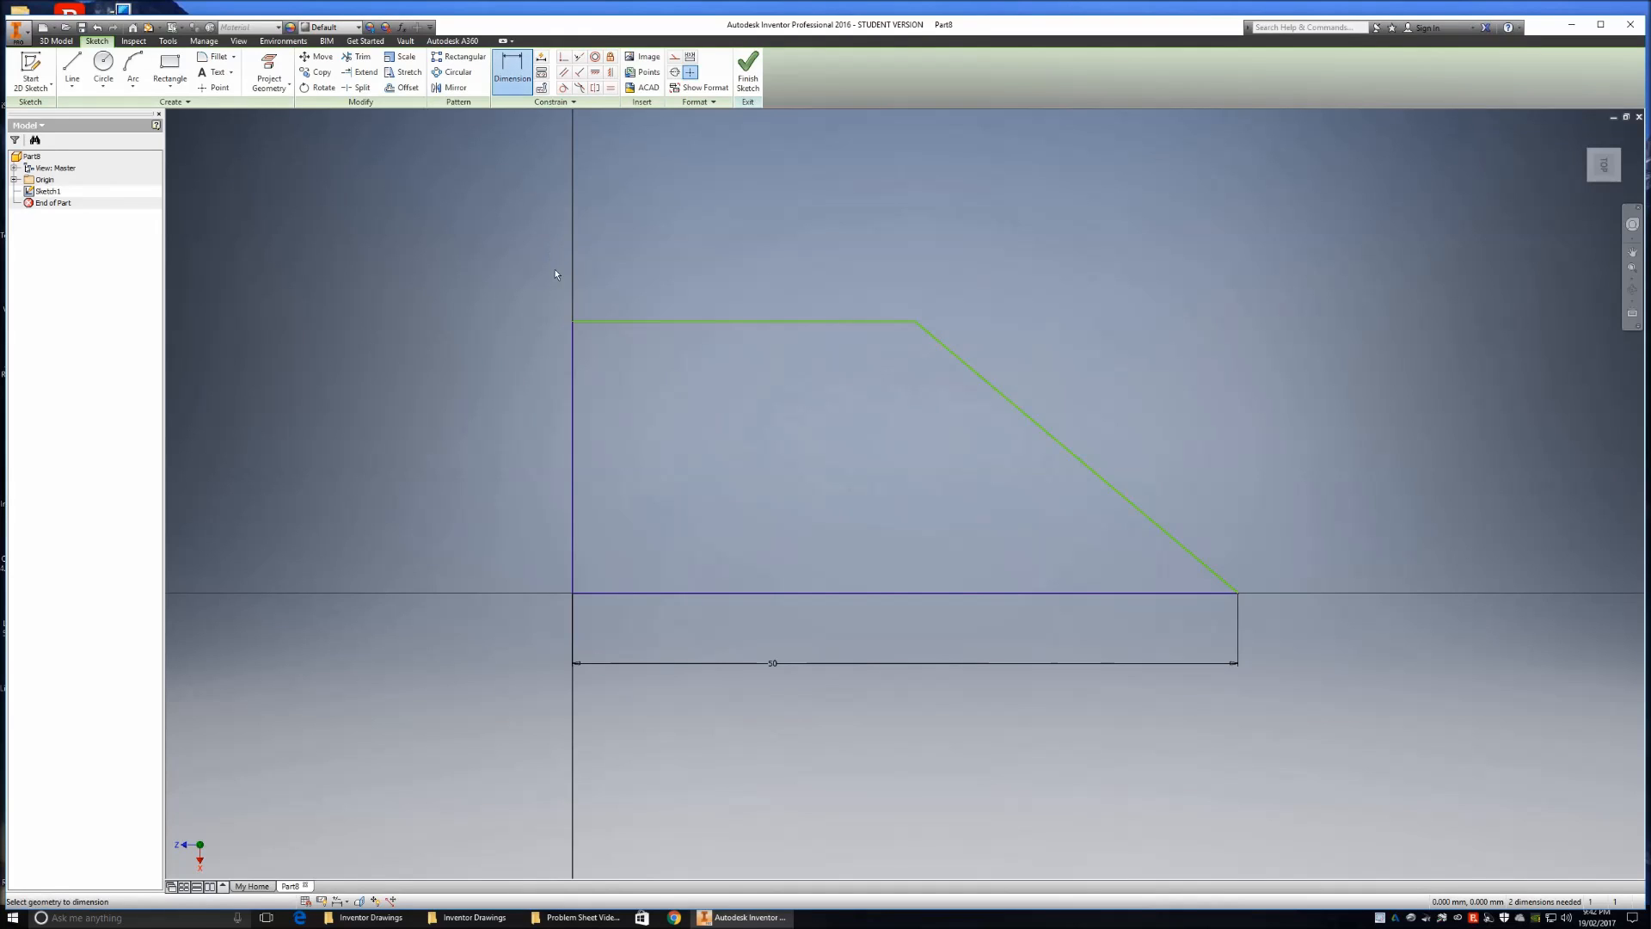
click(915, 322)
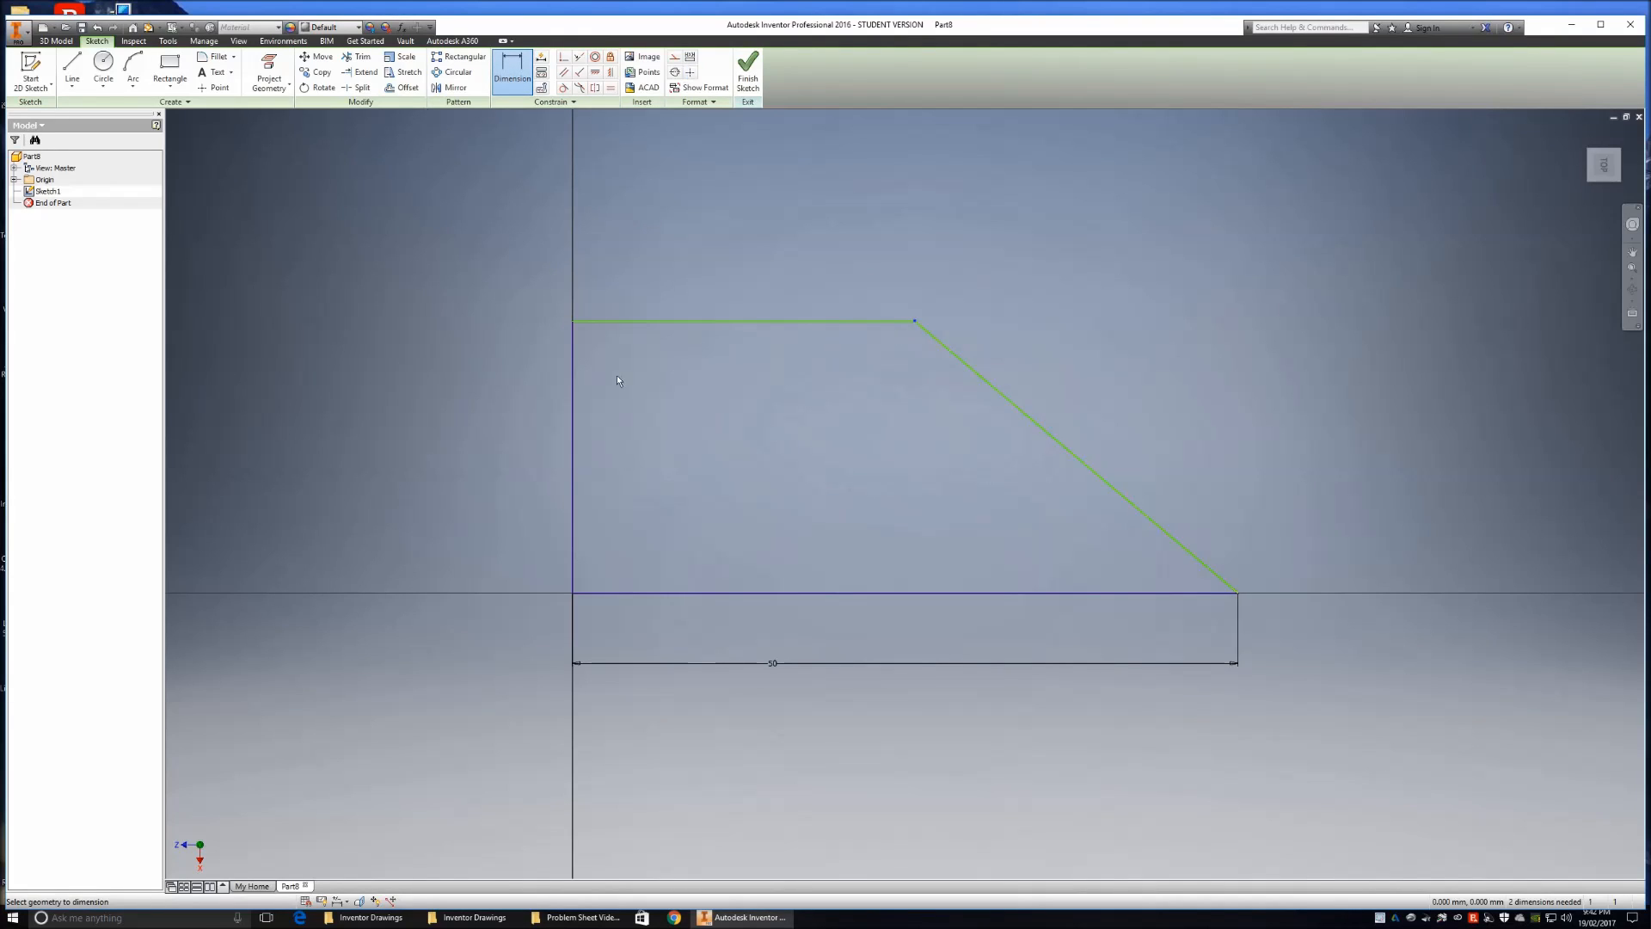
click(571, 374)
click(689, 218)
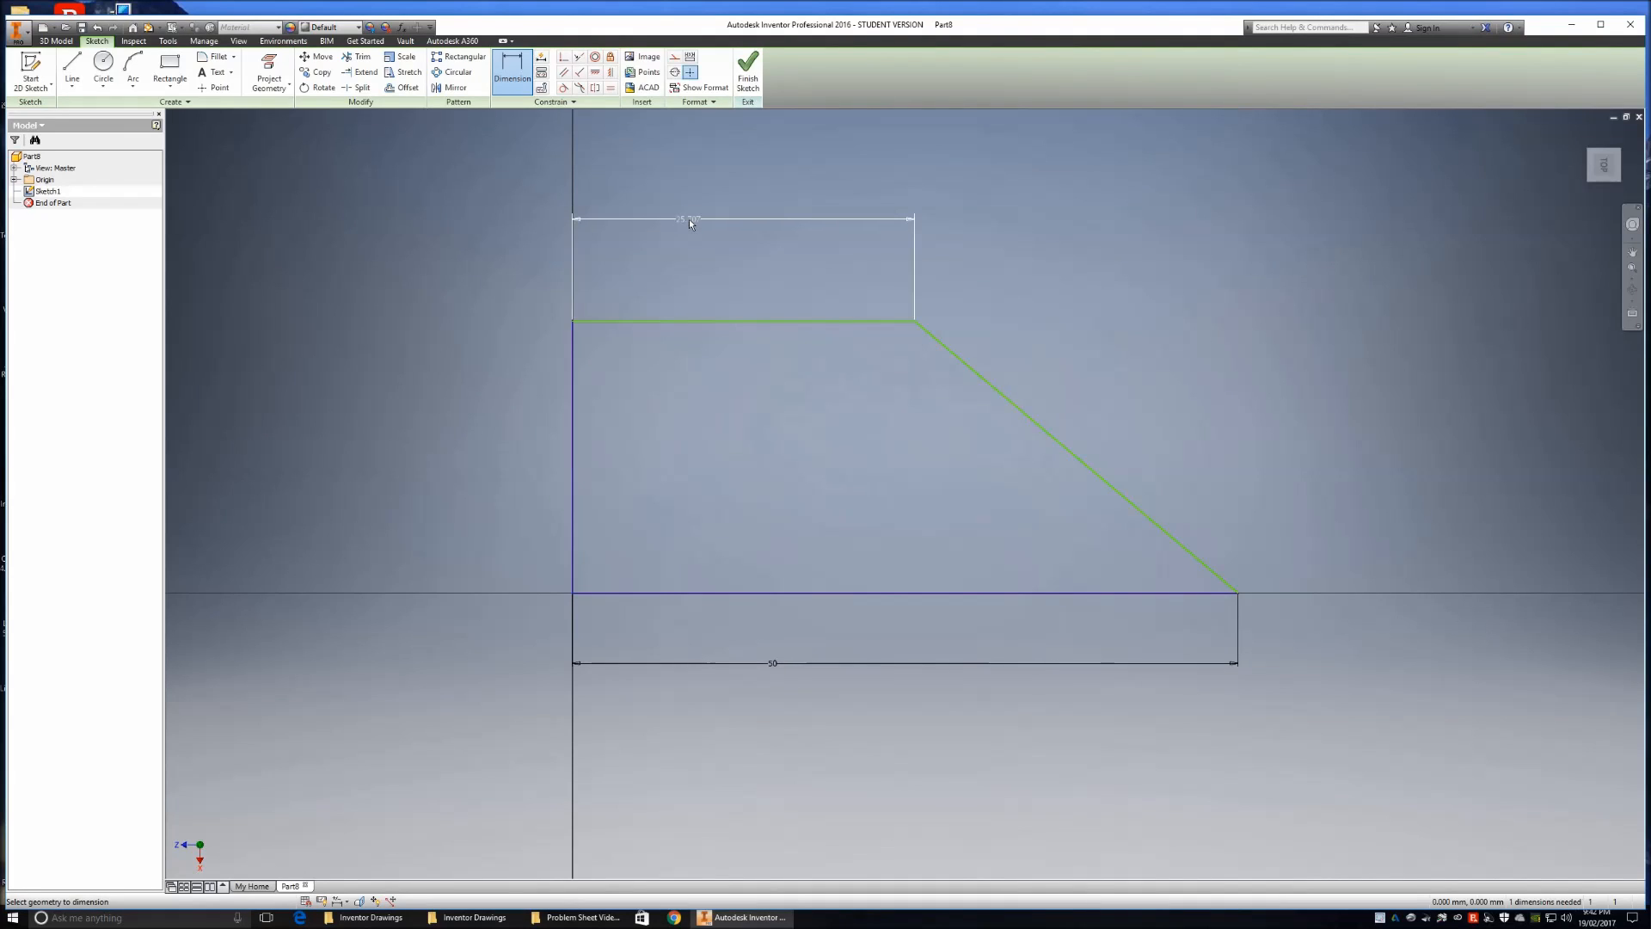
click(688, 219)
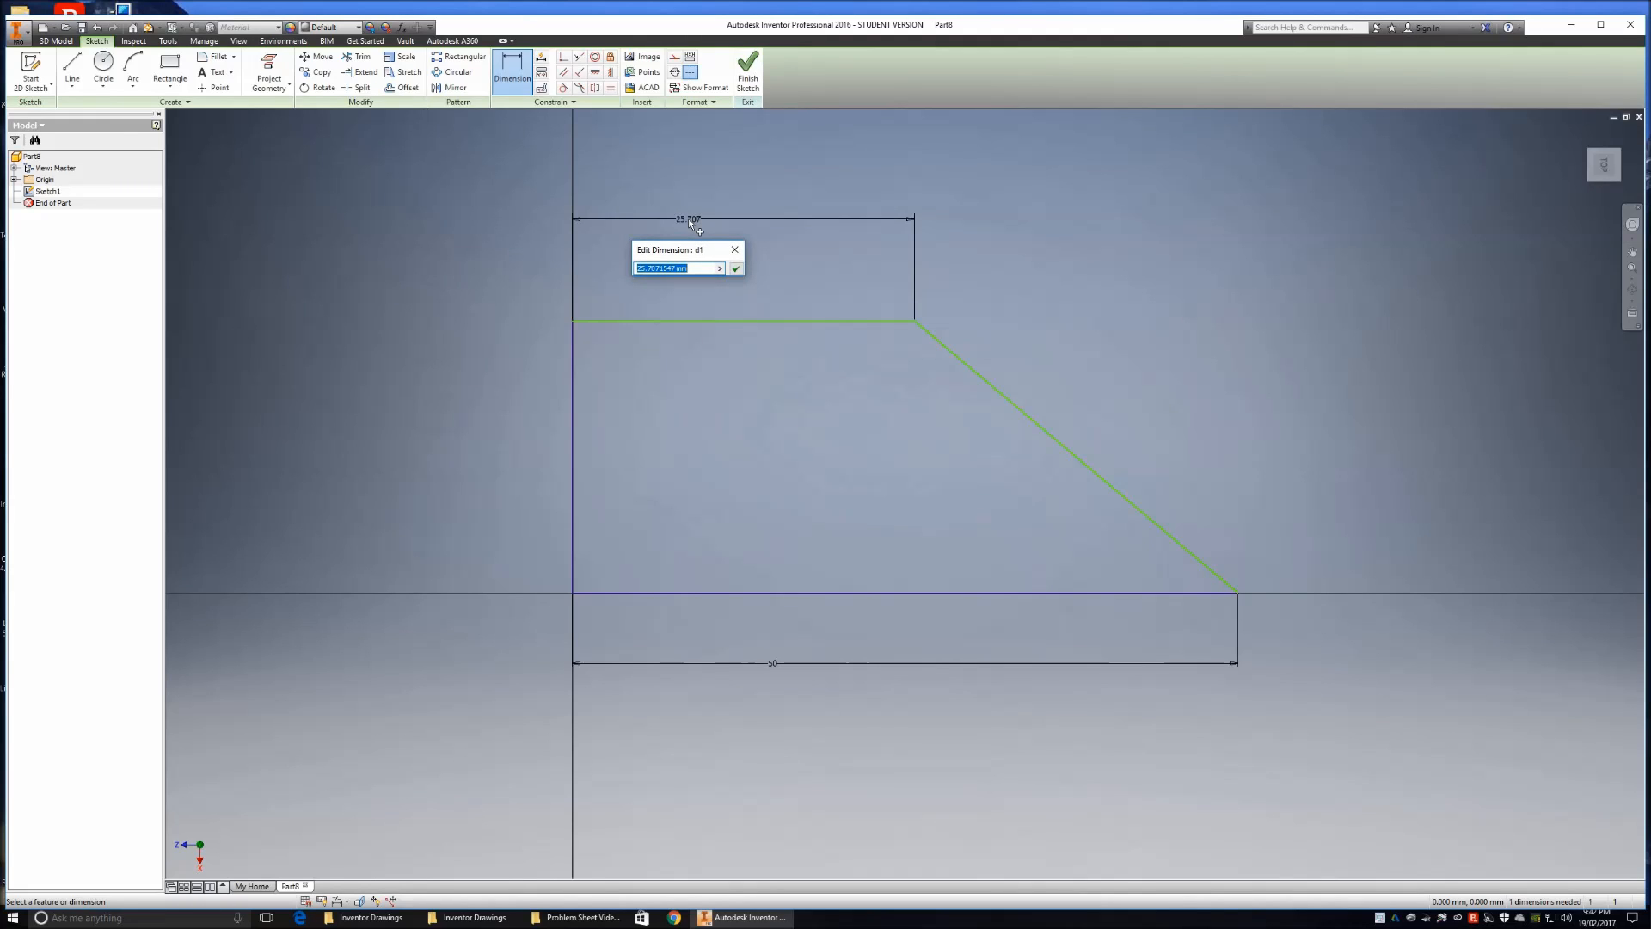
text(30)
key(Return)
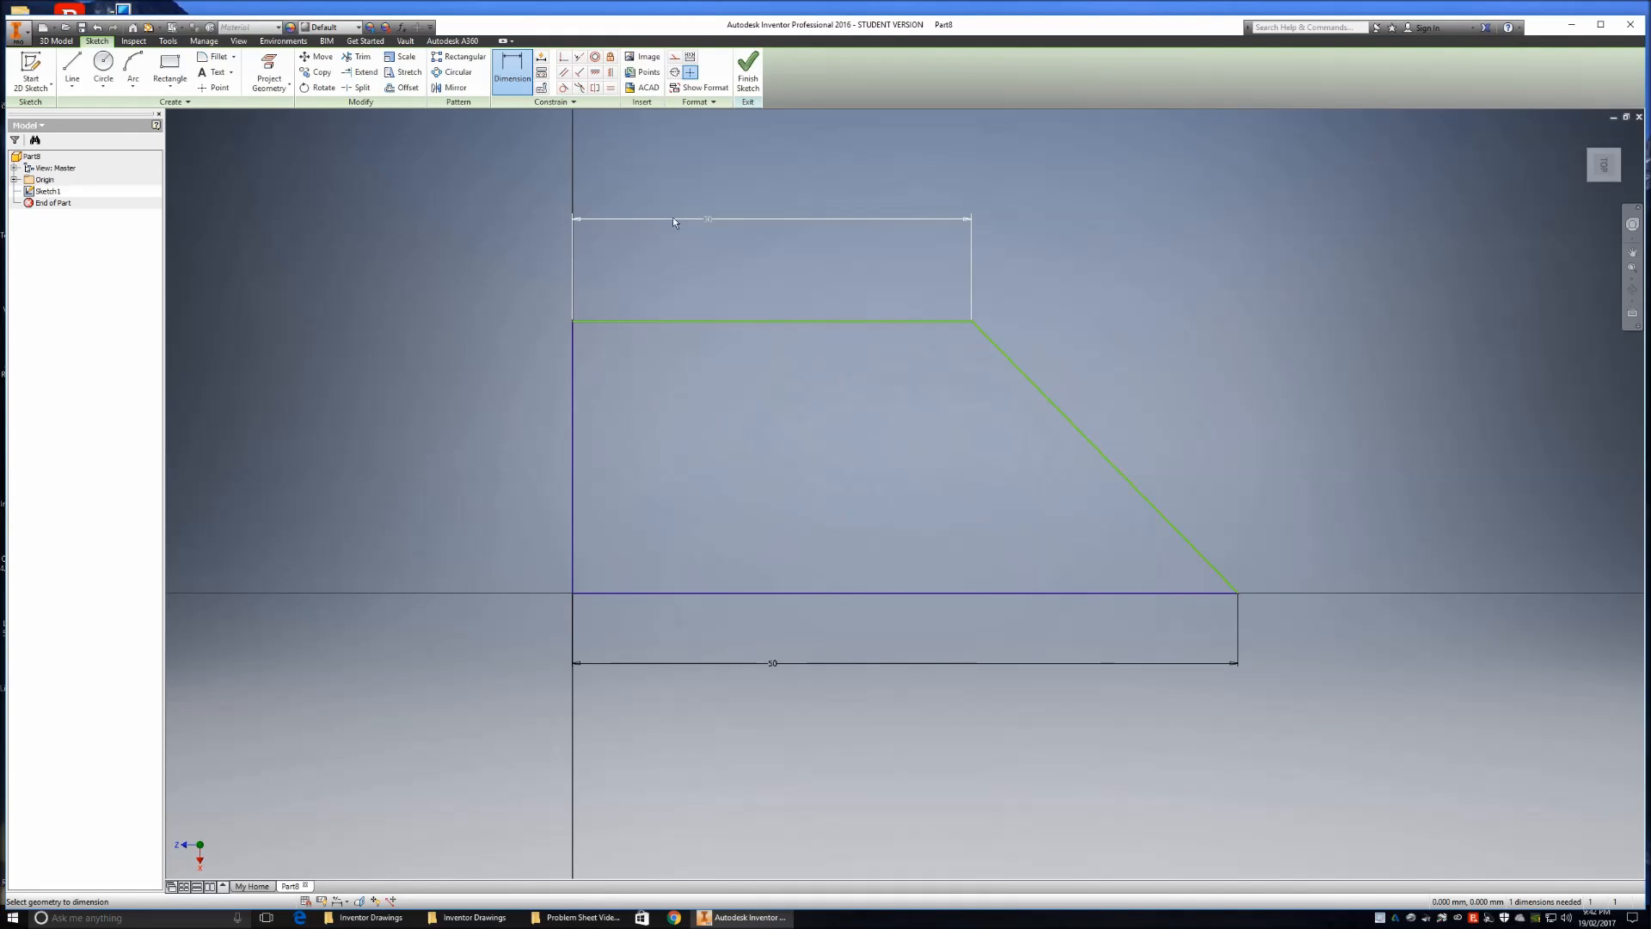
Step: Dimension the distance between the trapezoid's two parallel edges to 20 mm
click(646, 322)
click(646, 330)
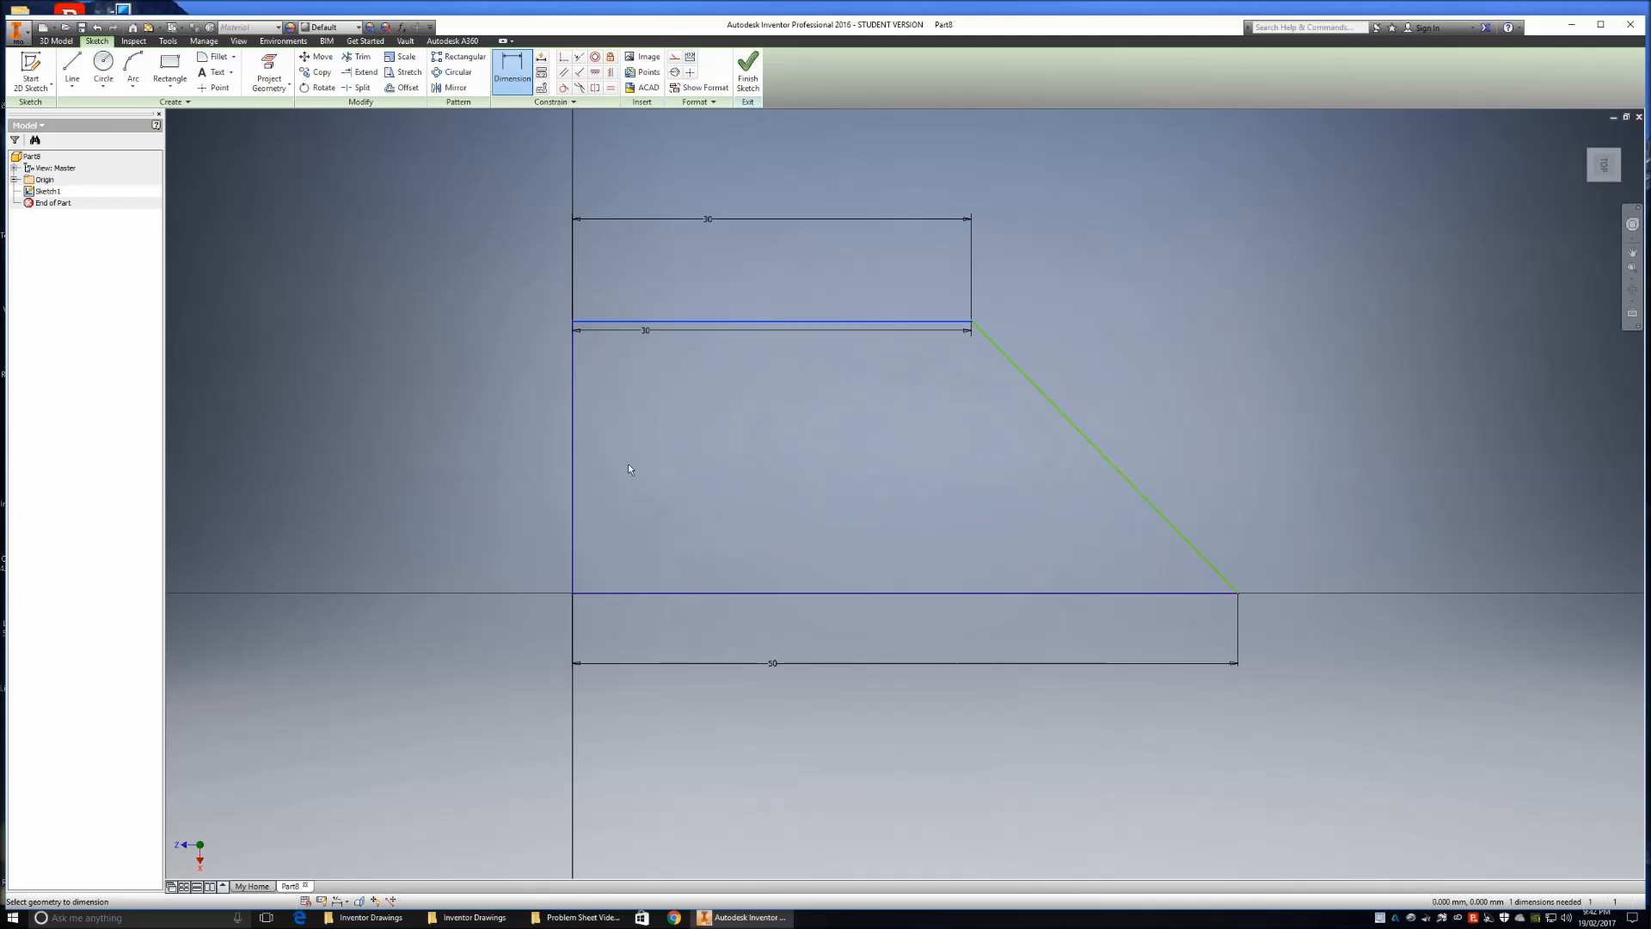
click(634, 594)
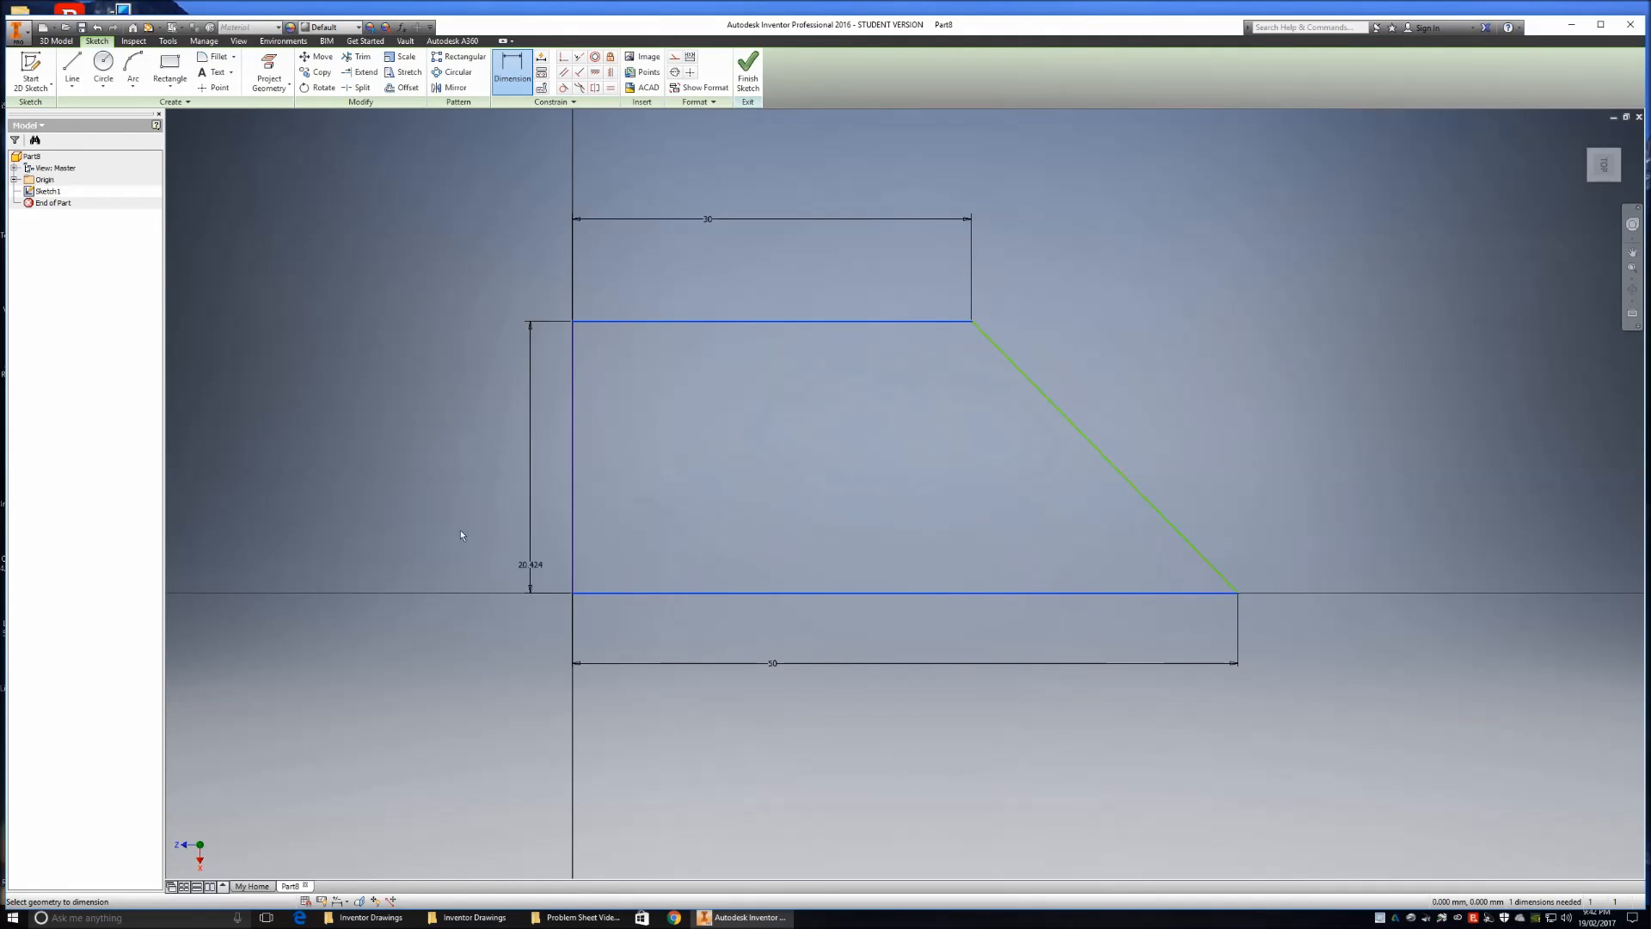
click(414, 459)
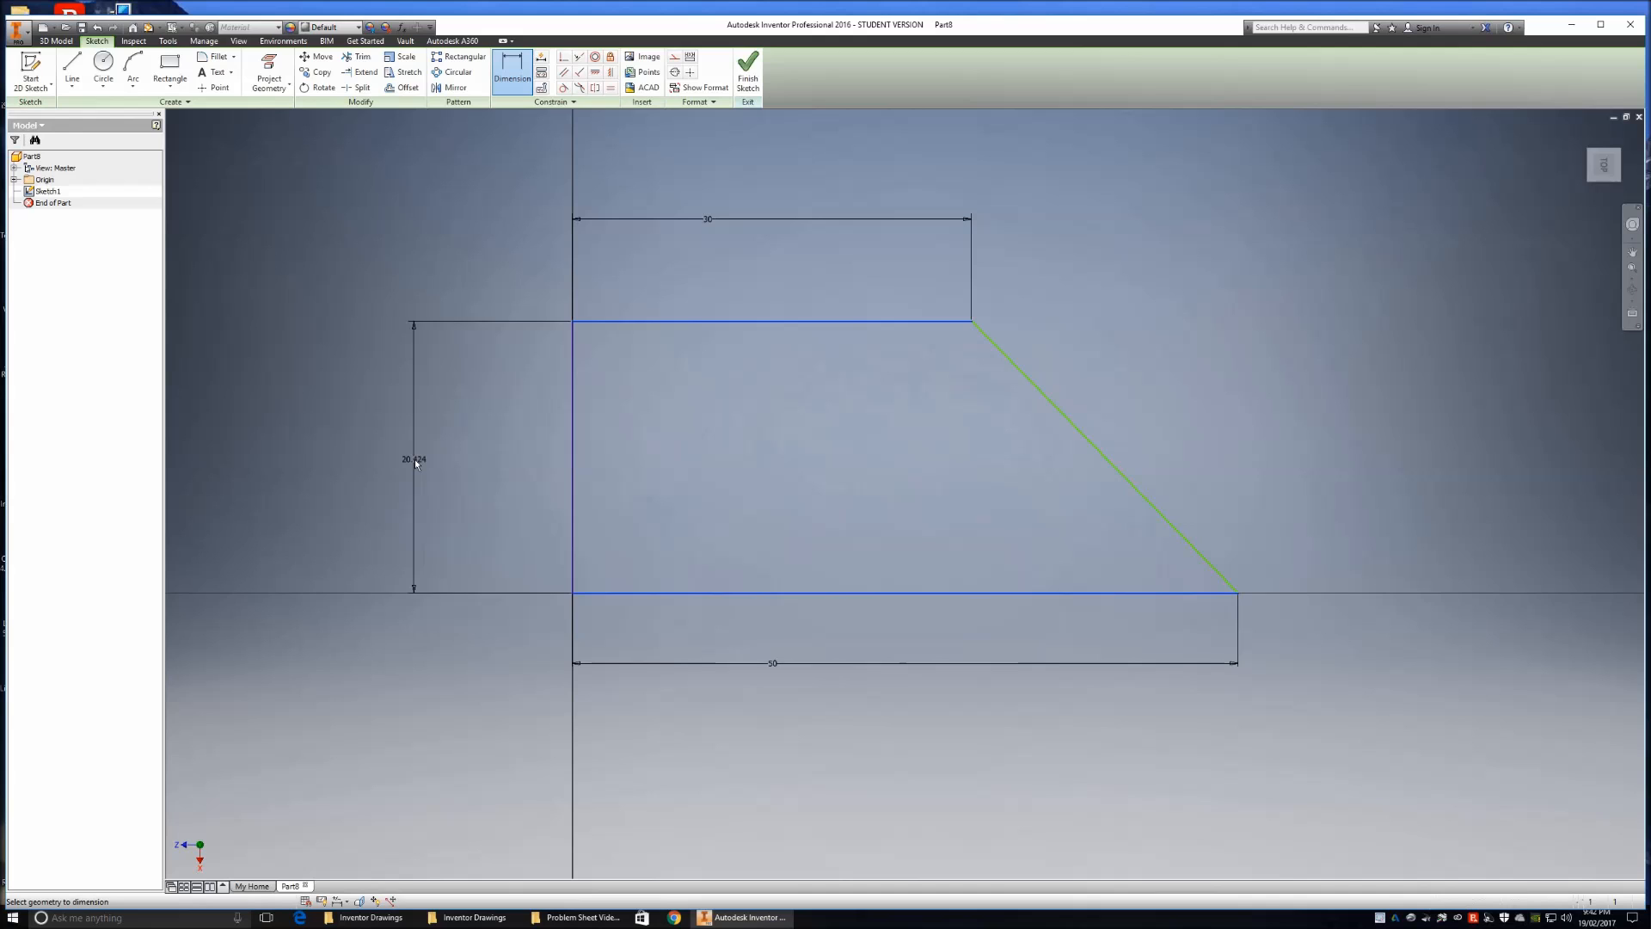
click(415, 459)
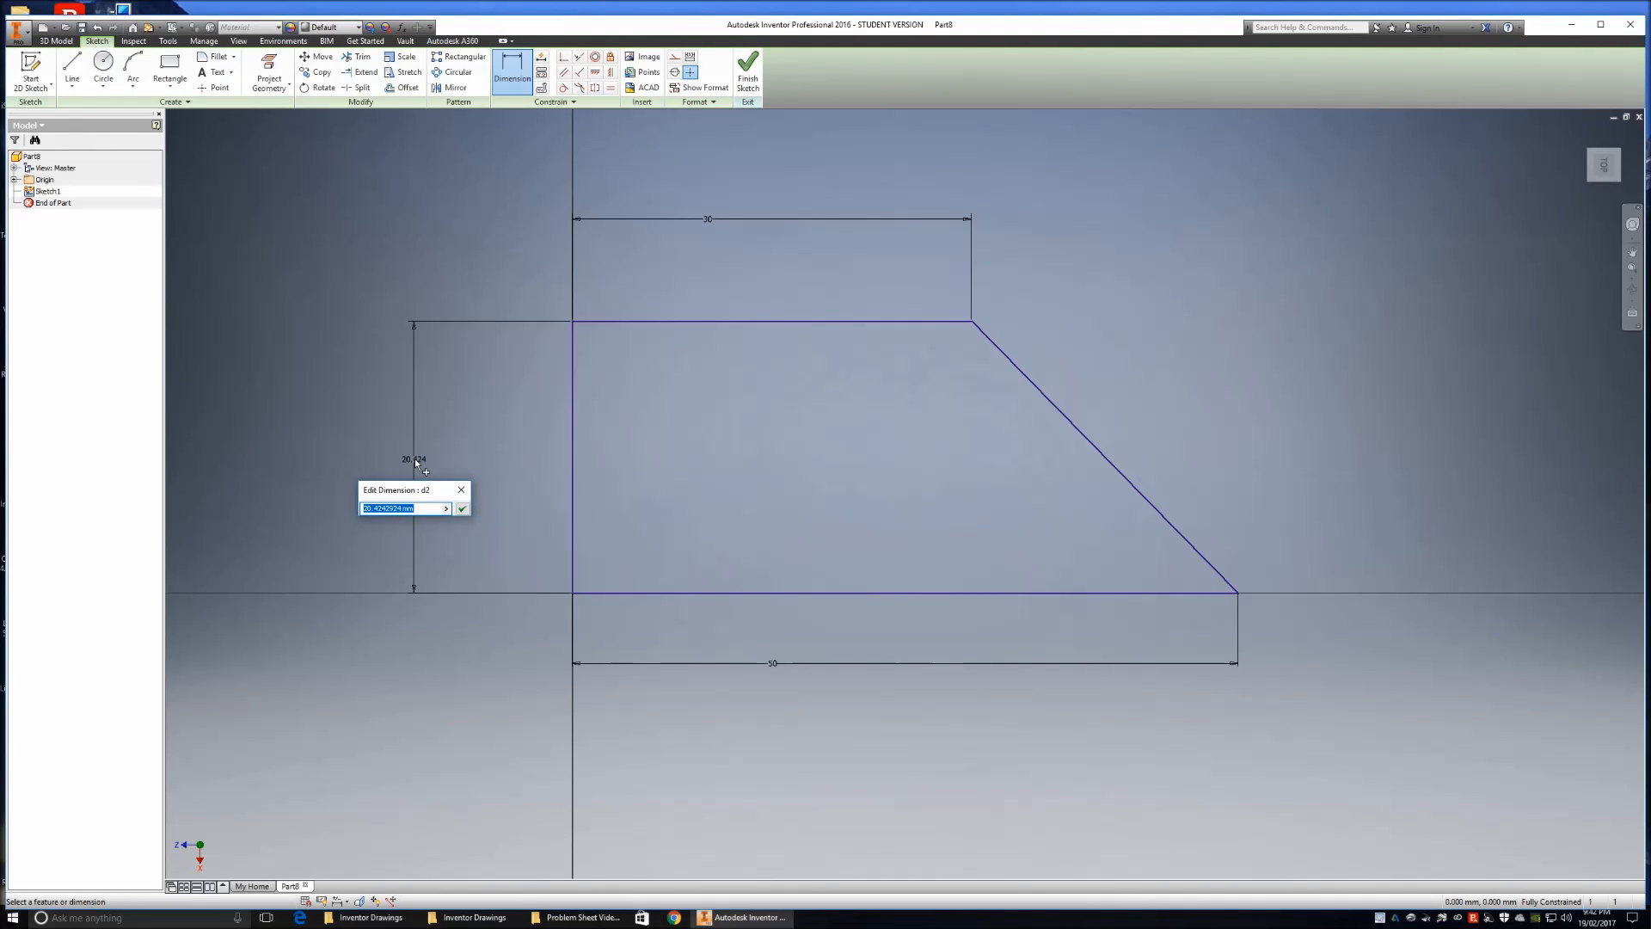
text(20)
key(Return)
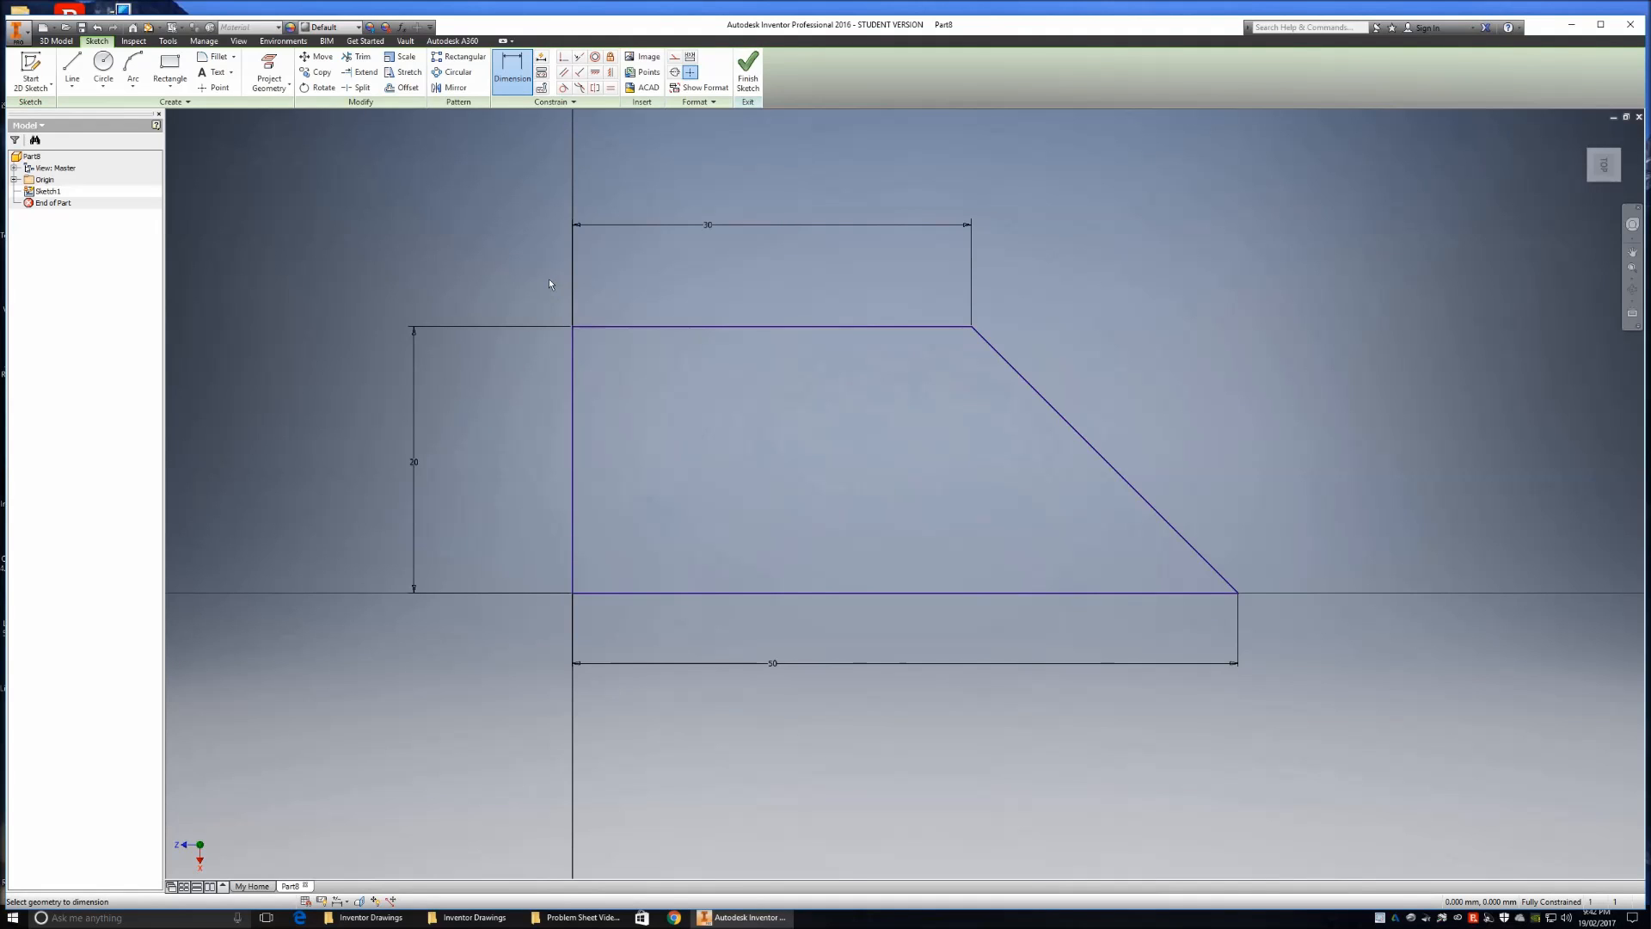
Step: Finish the sketch and extrude the trapezoid profile 30 mm into a solid
click(745, 79)
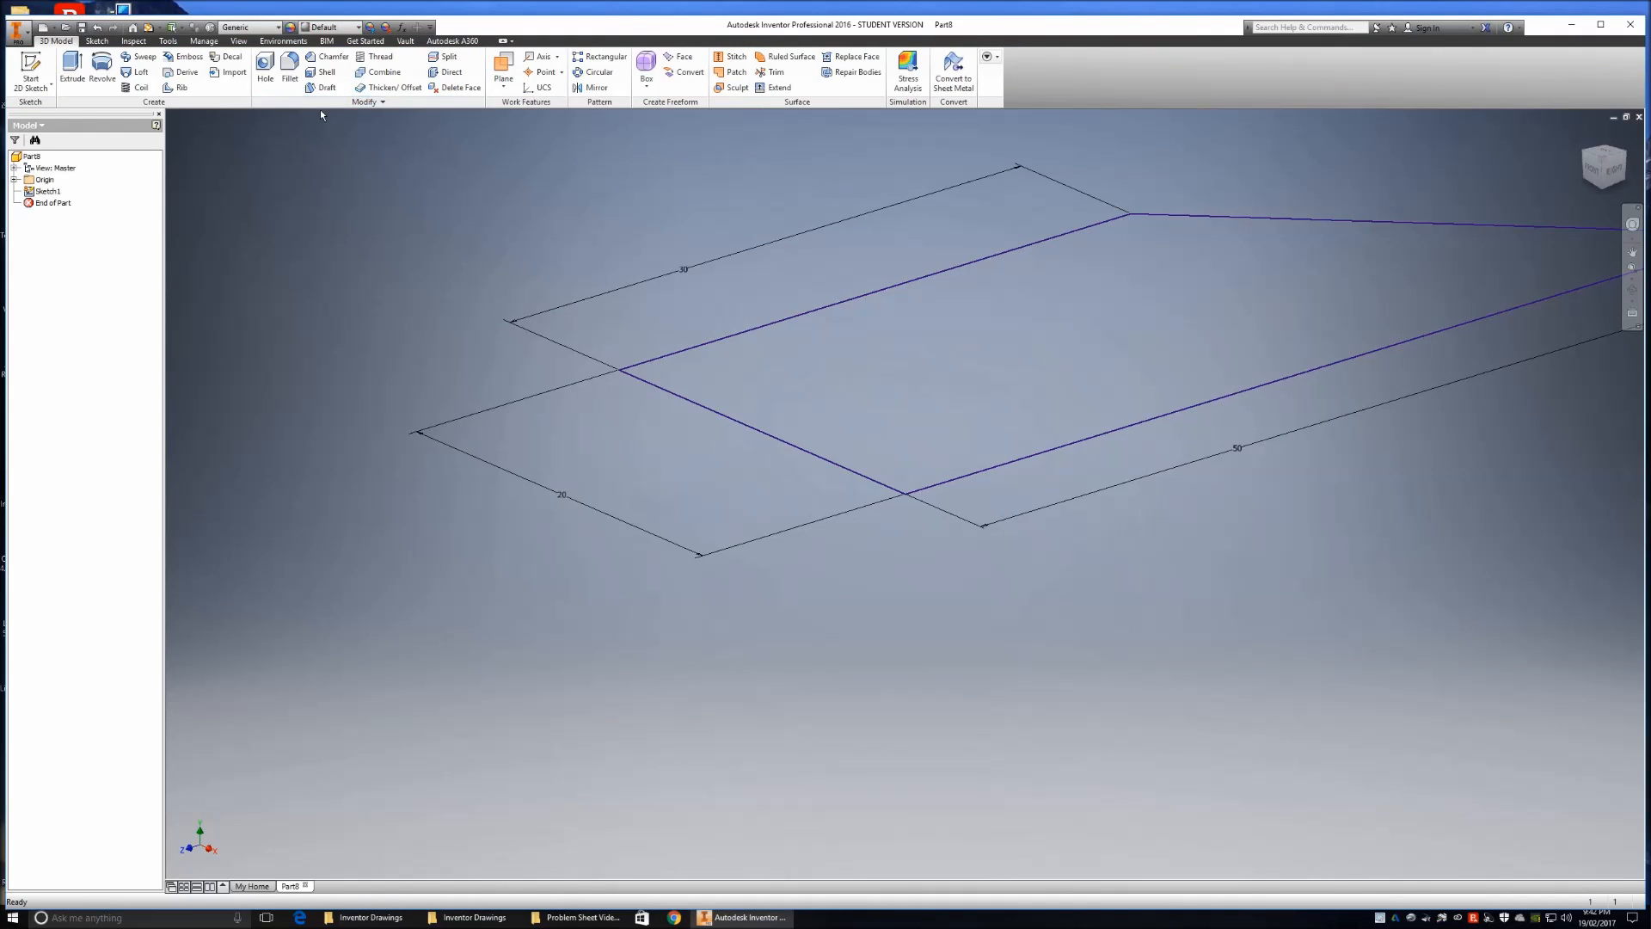
click(72, 69)
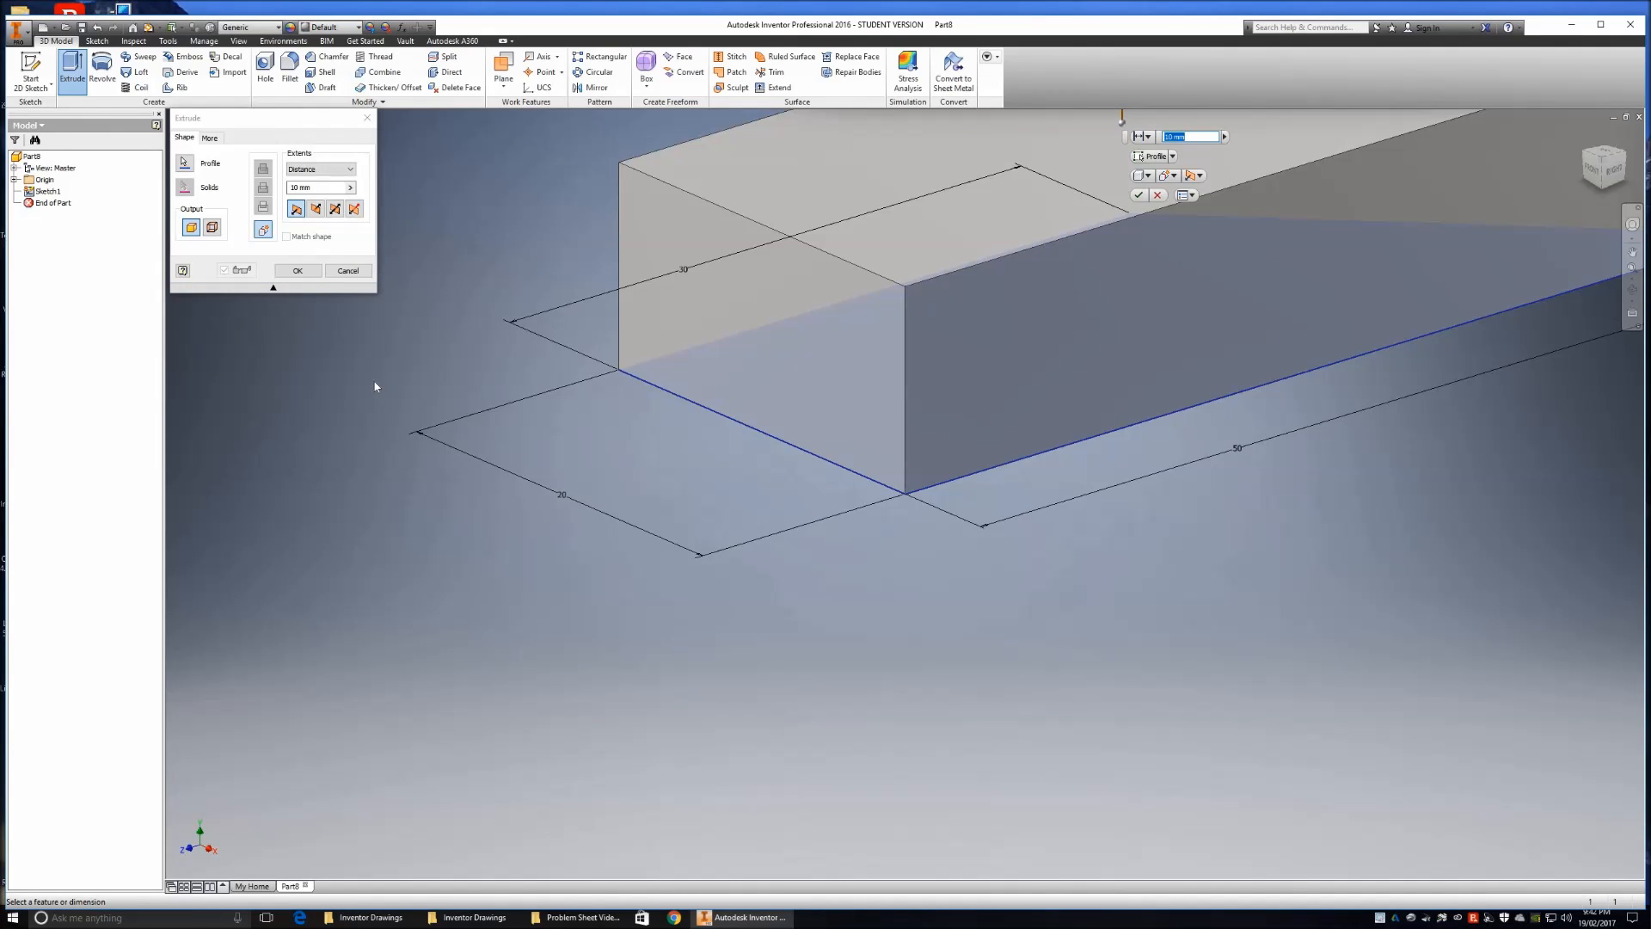
text(30)
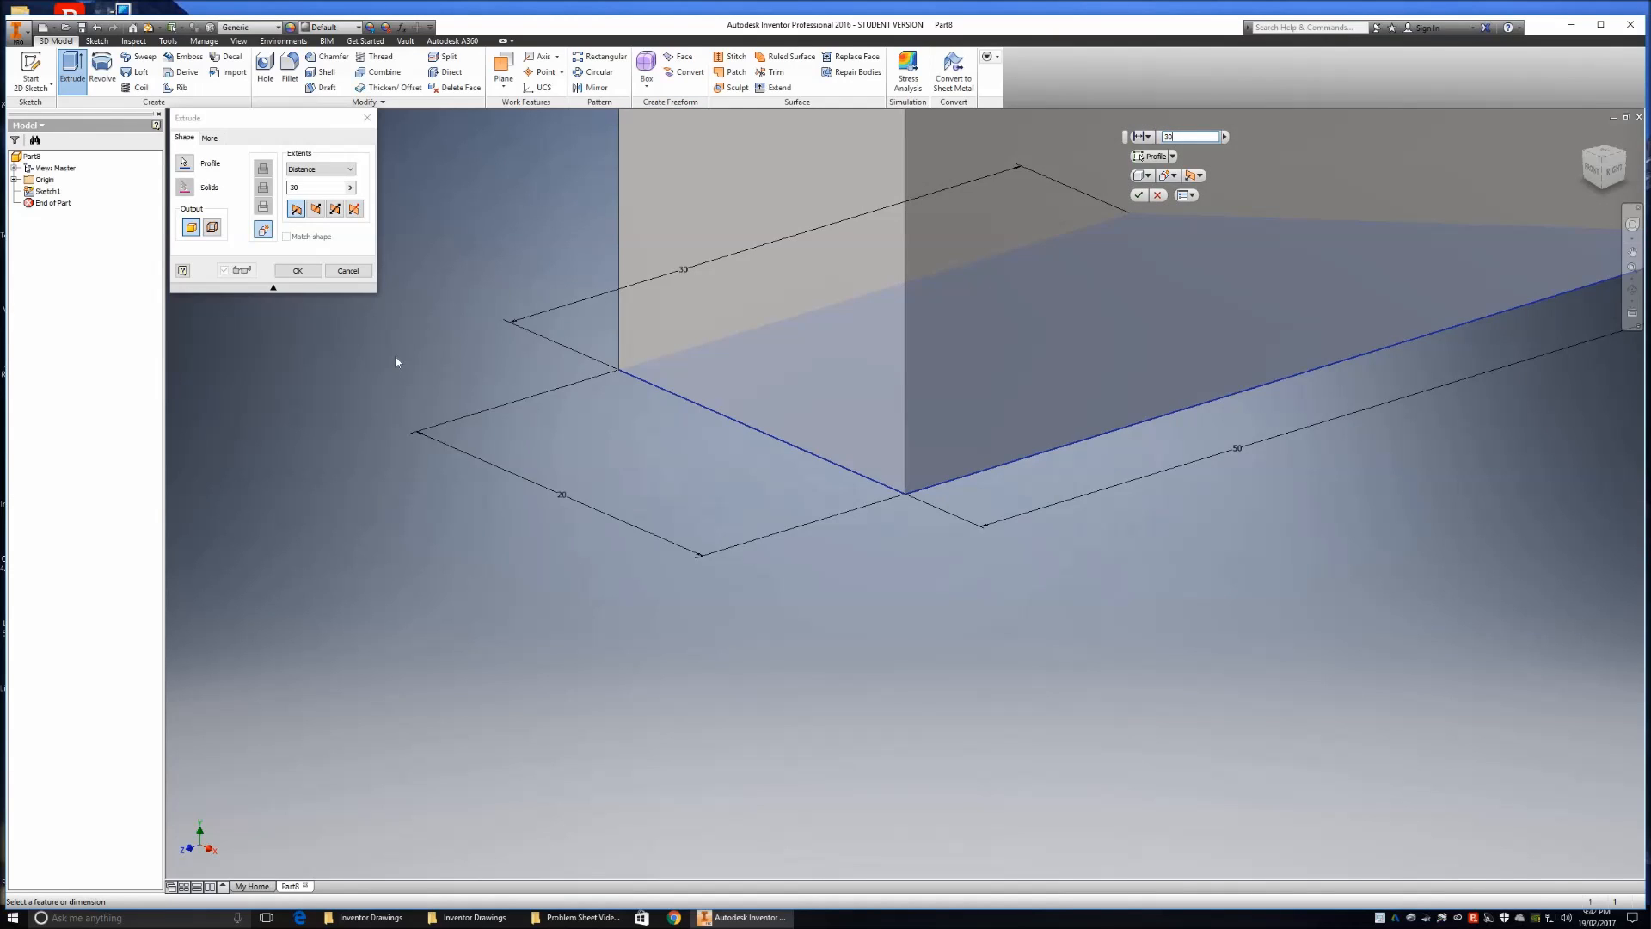
key(Return)
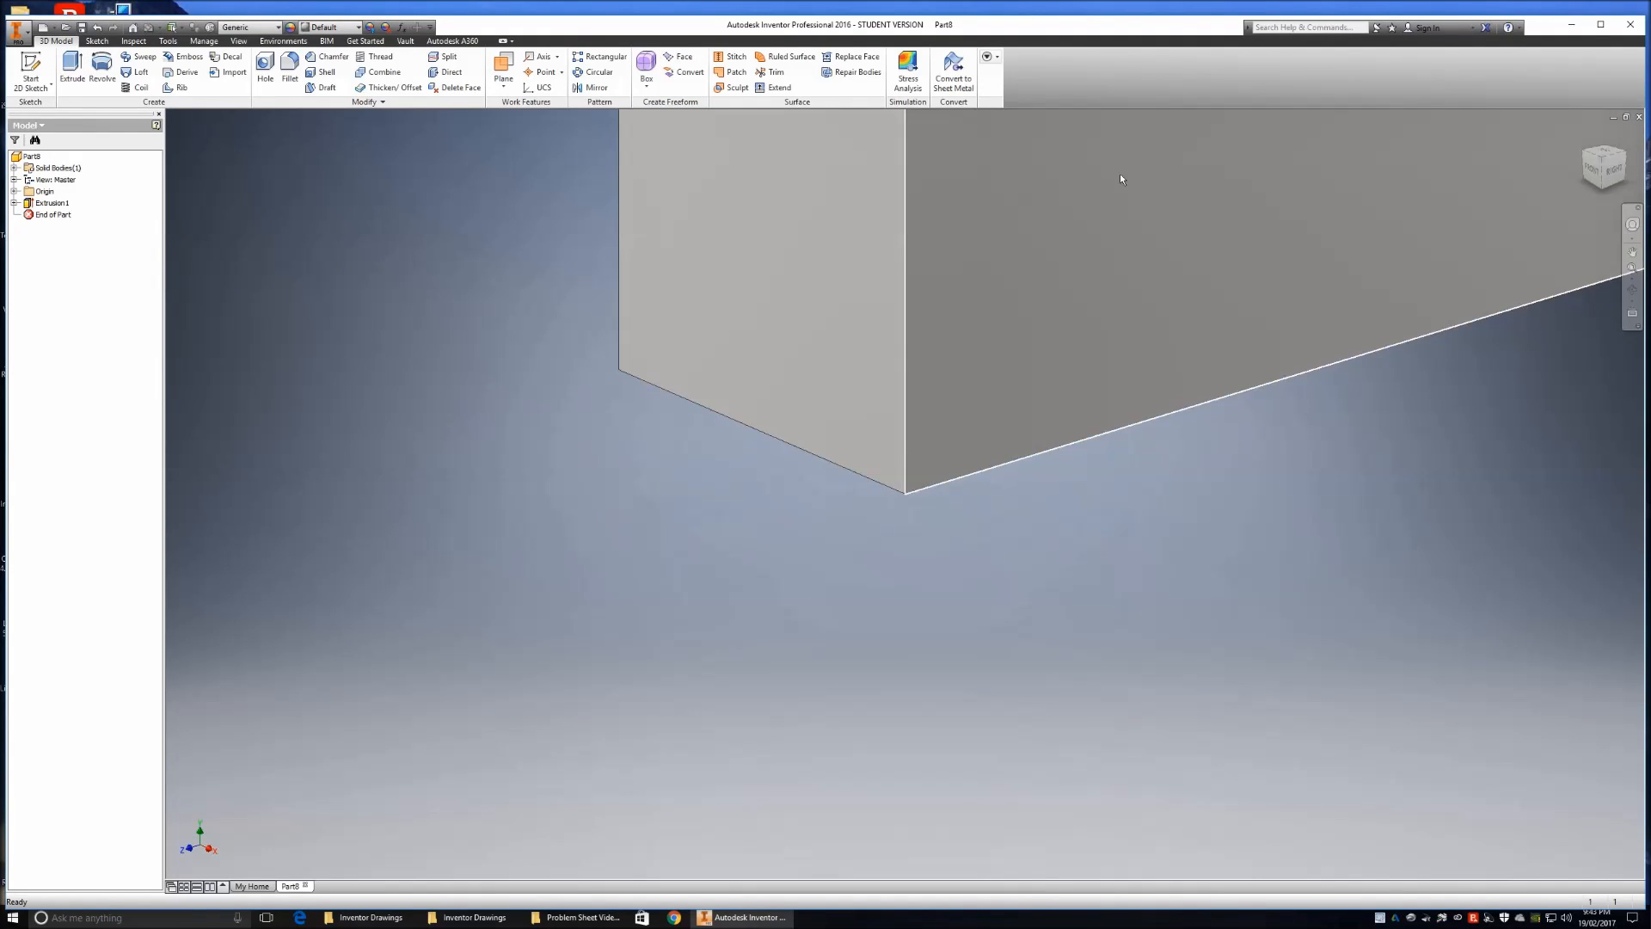
Step: Orient the block in an isometric view with its sloping face descending toward the front and the 30 mm wide flat face uppermost
click(1603, 159)
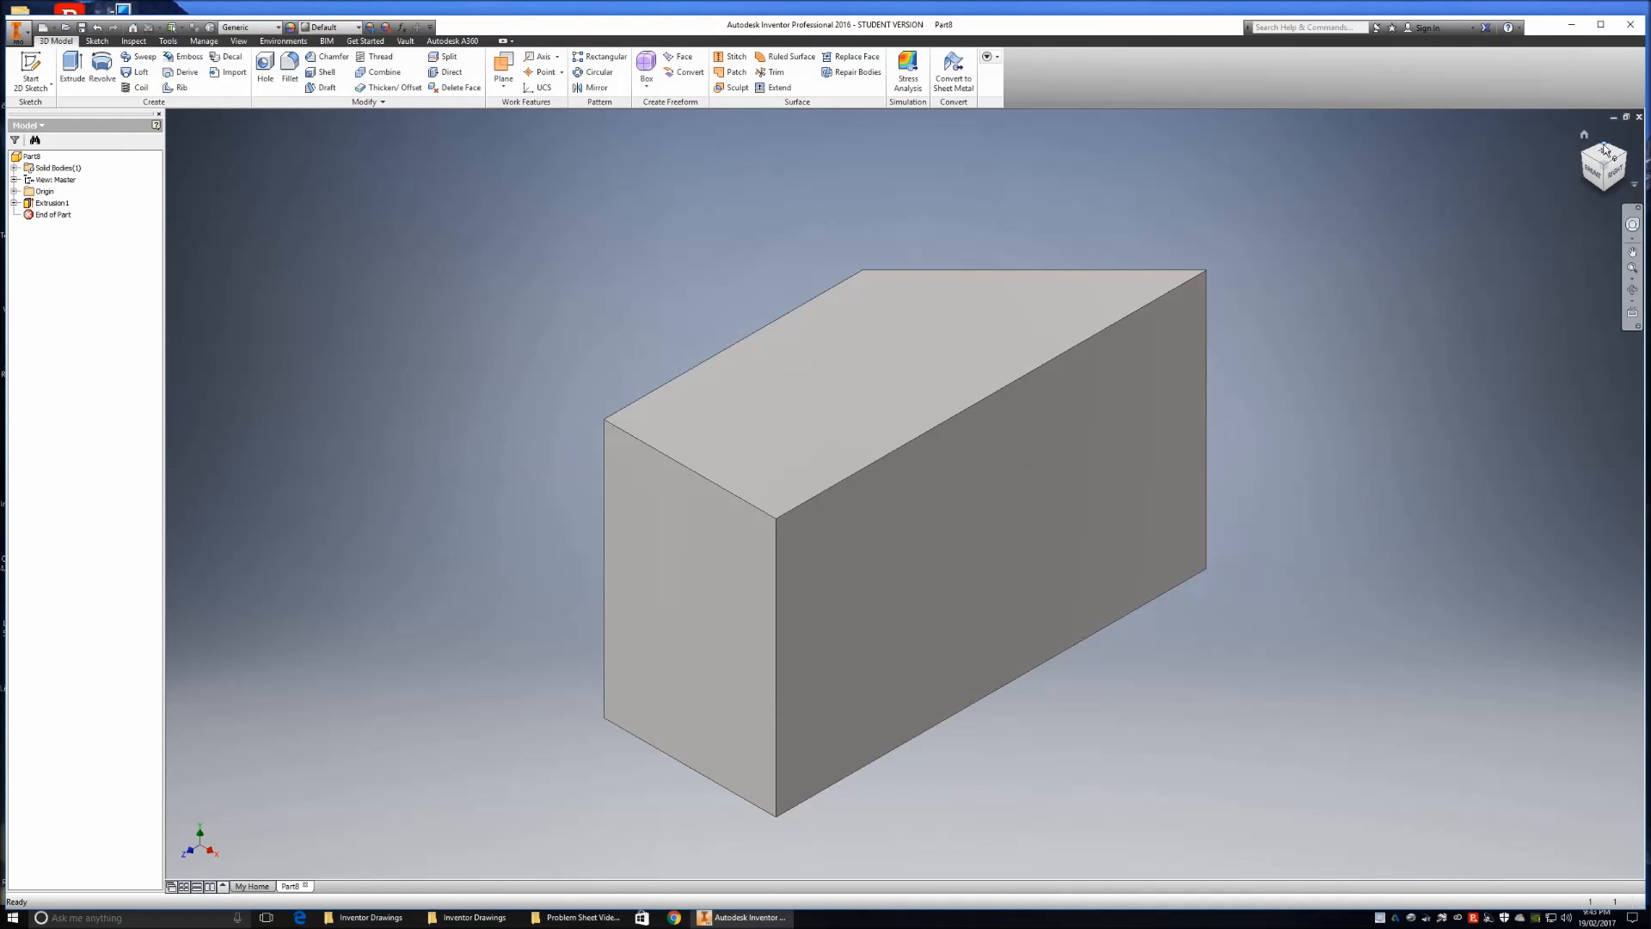
click(1604, 150)
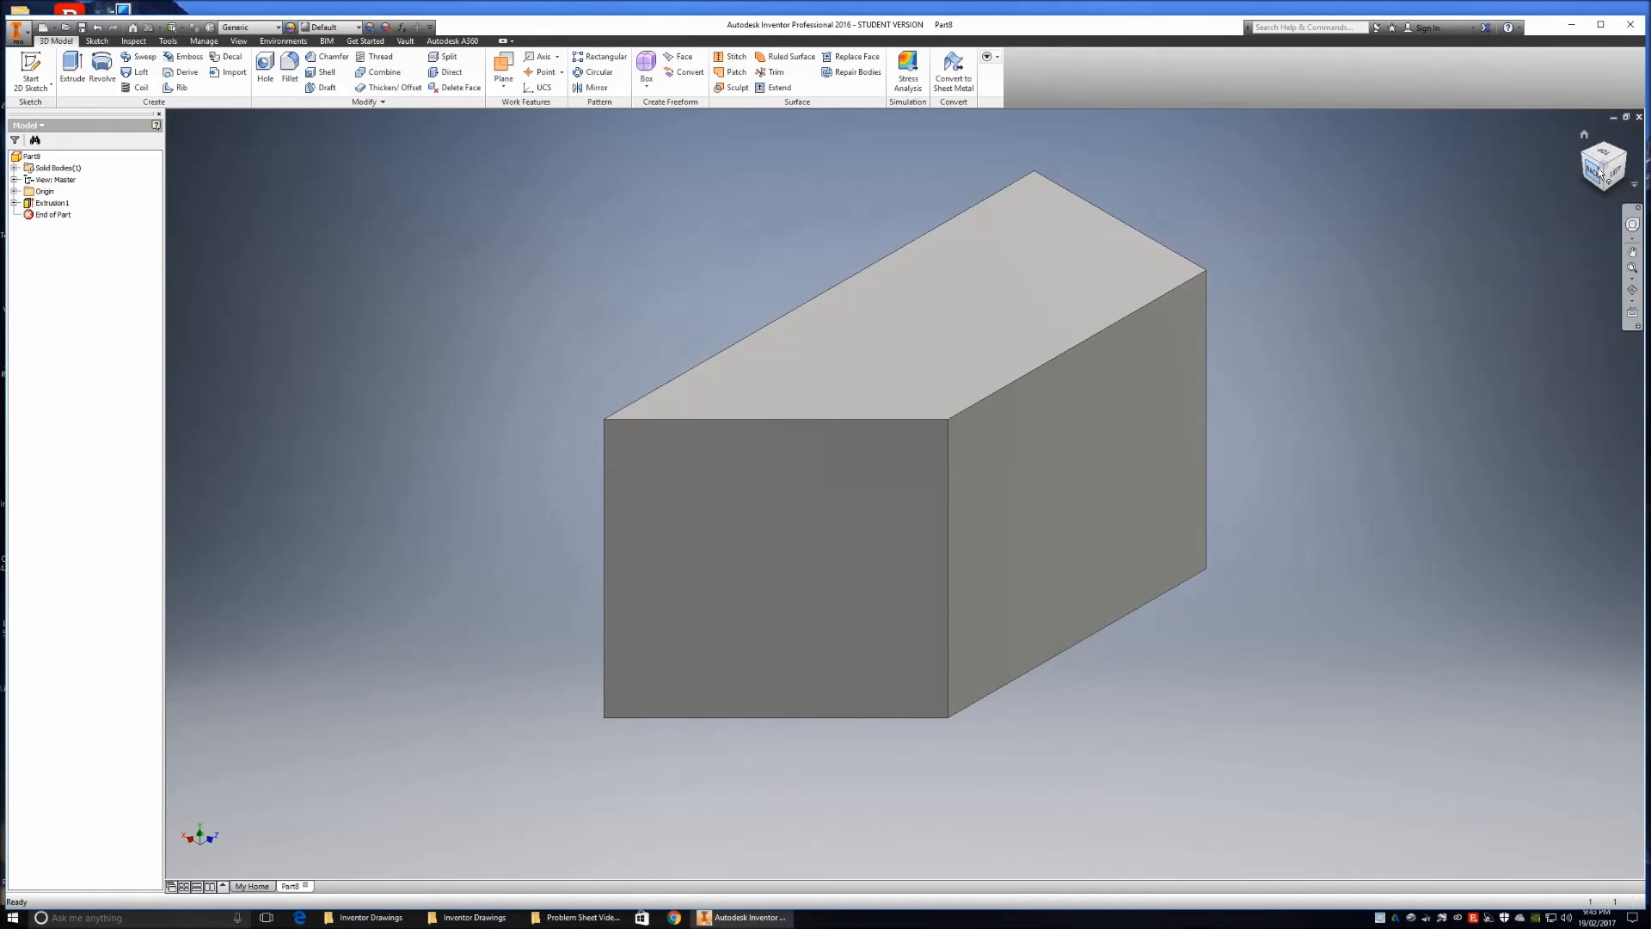
click(1598, 172)
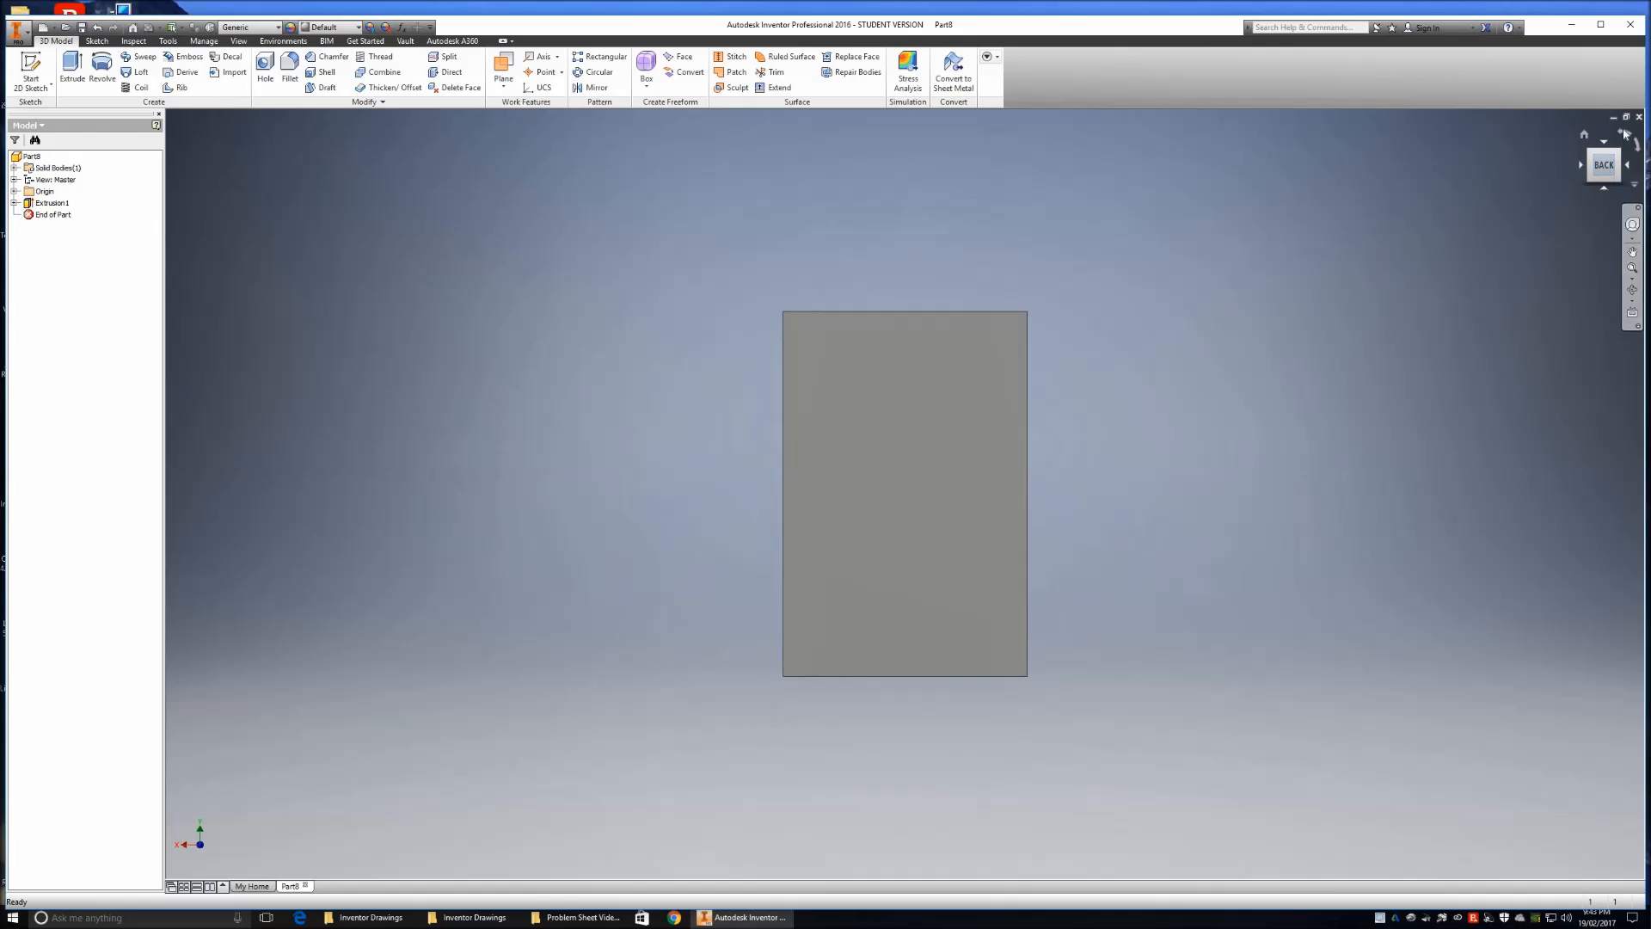
click(1626, 135)
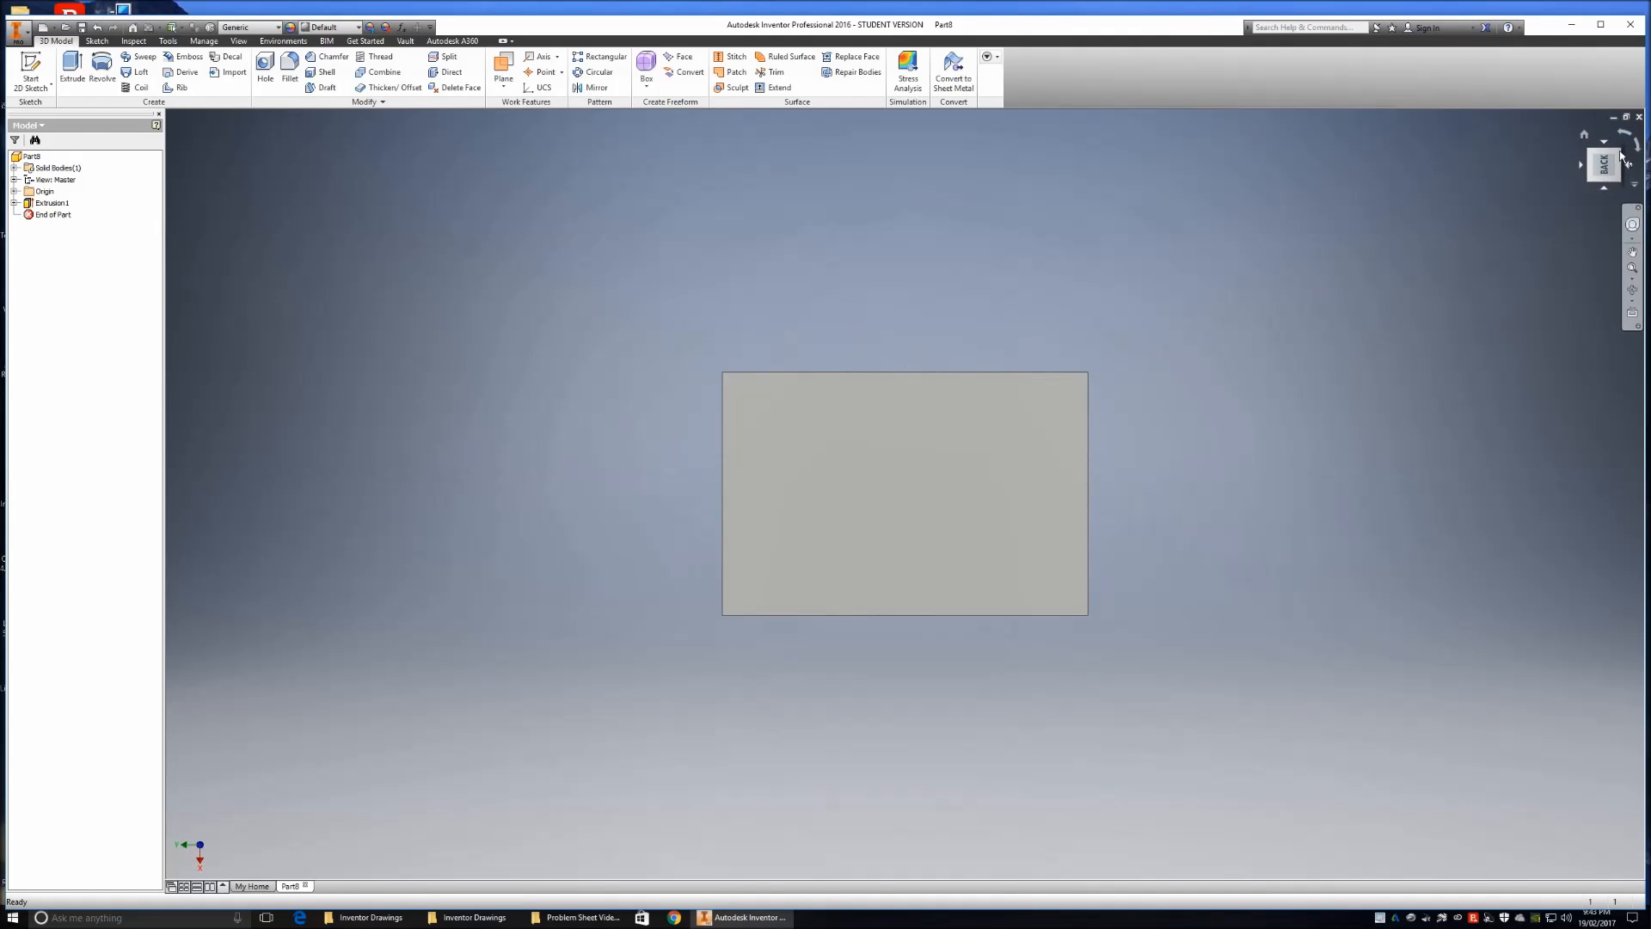
click(1617, 151)
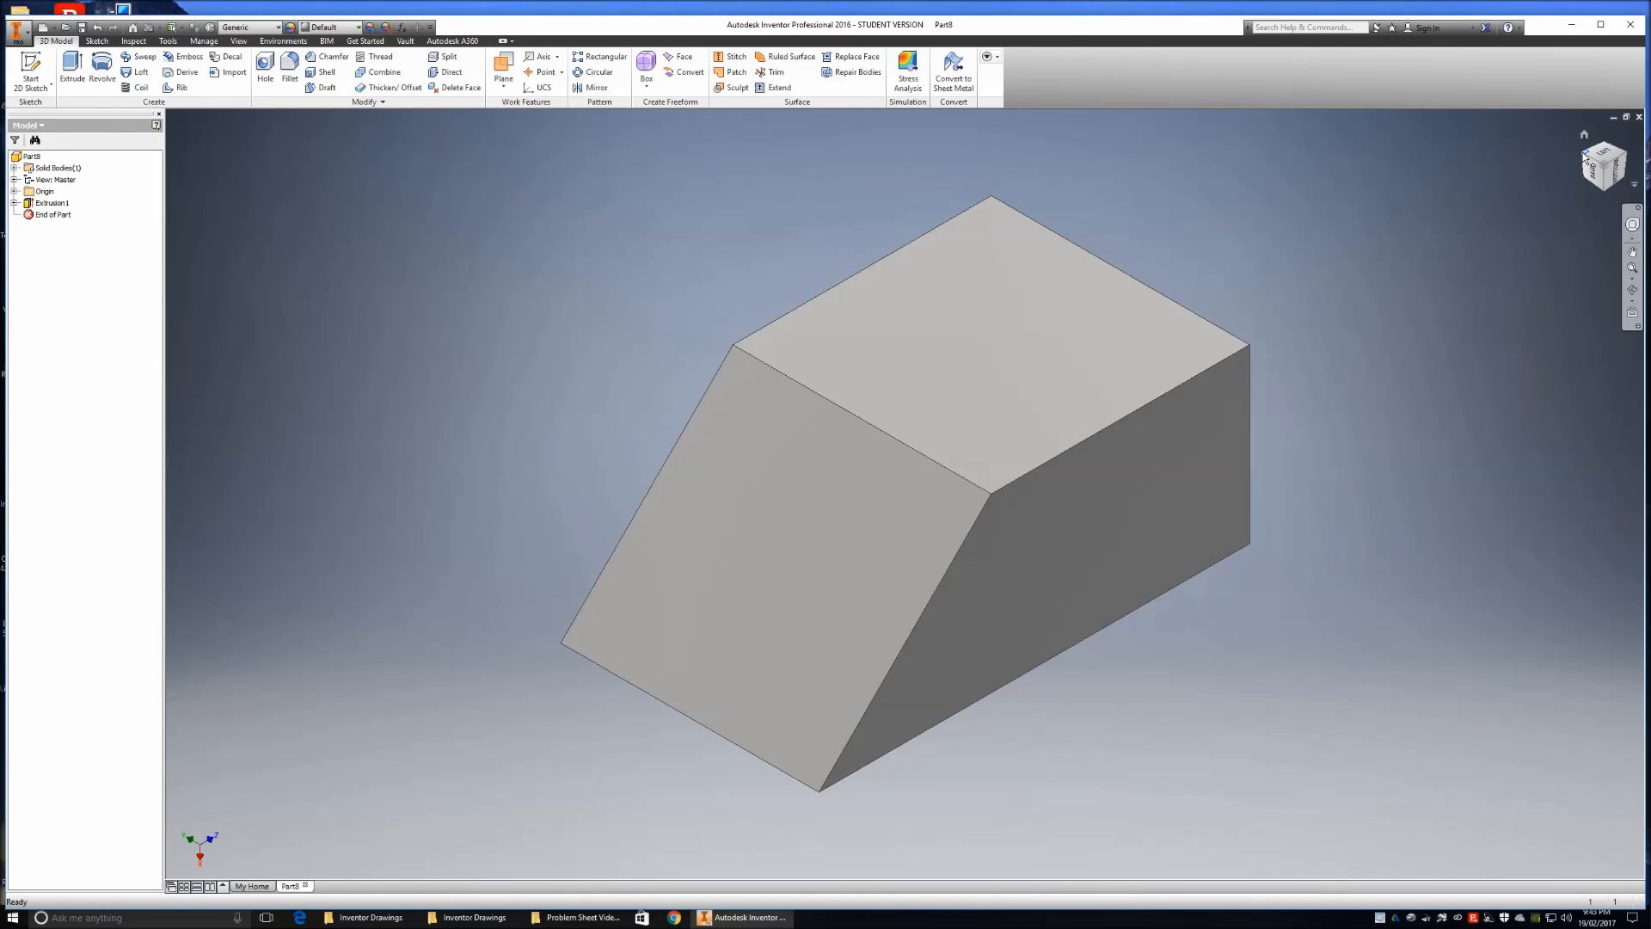
click(1587, 156)
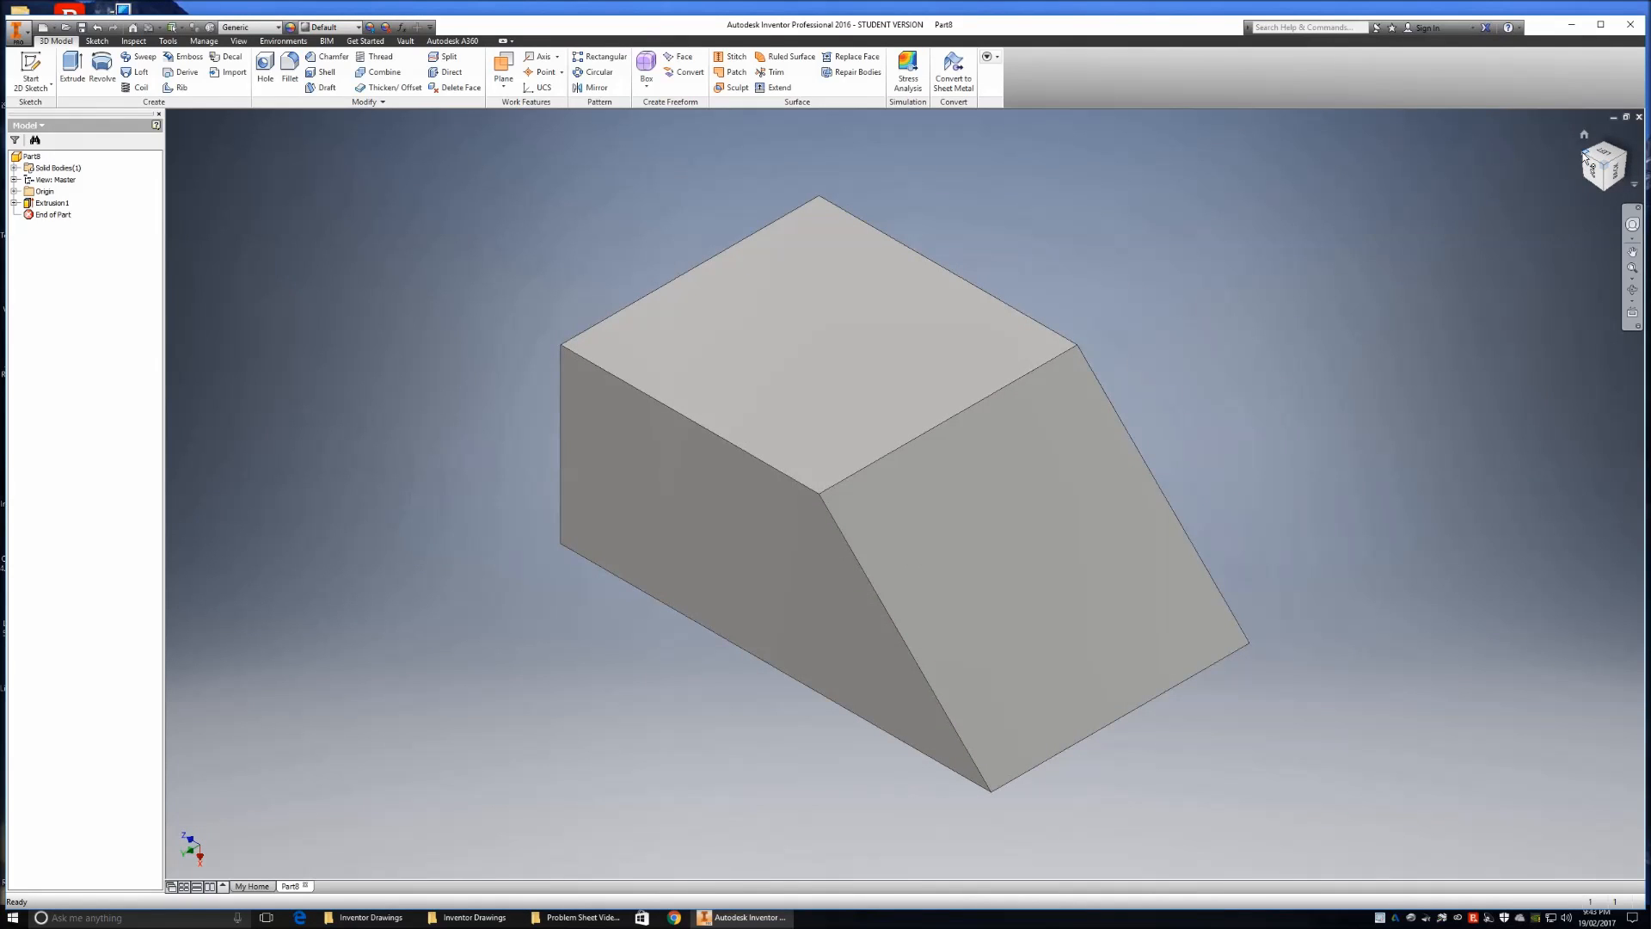